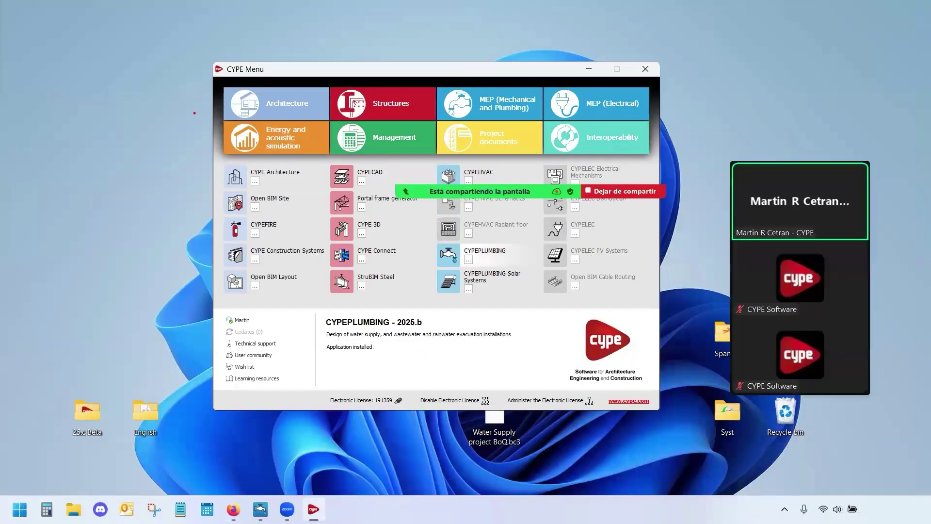
Bring CYPEPLUMBING forward and start a new job named new3 with BIMserver.center linking turned off.
{"action": "left_click_drag", "start_coordinate": [425, 243], "coordinate": [610, 273]}
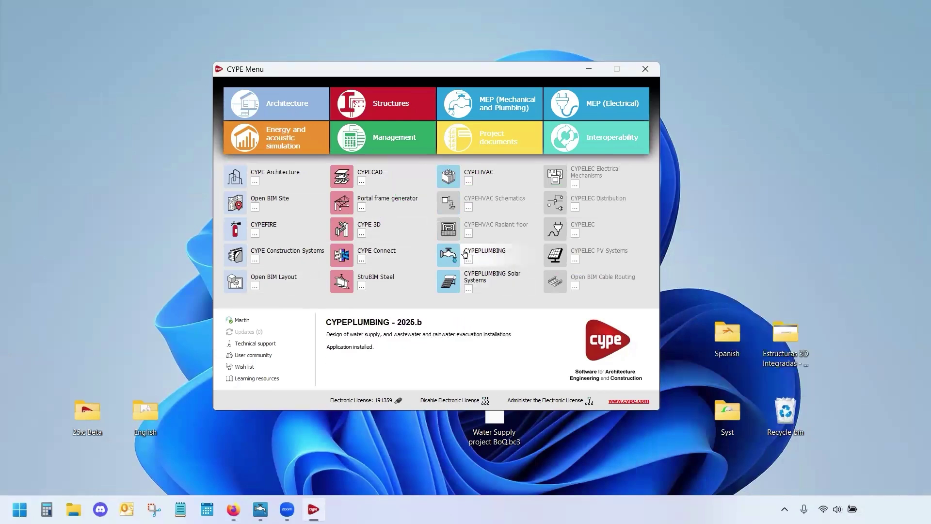
{"action": "left_click_drag", "start_coordinate": [414, 238], "coordinate": [555, 279]}
{"action": "left_click_drag", "start_coordinate": [189, 48], "coordinate": [671, 442]}
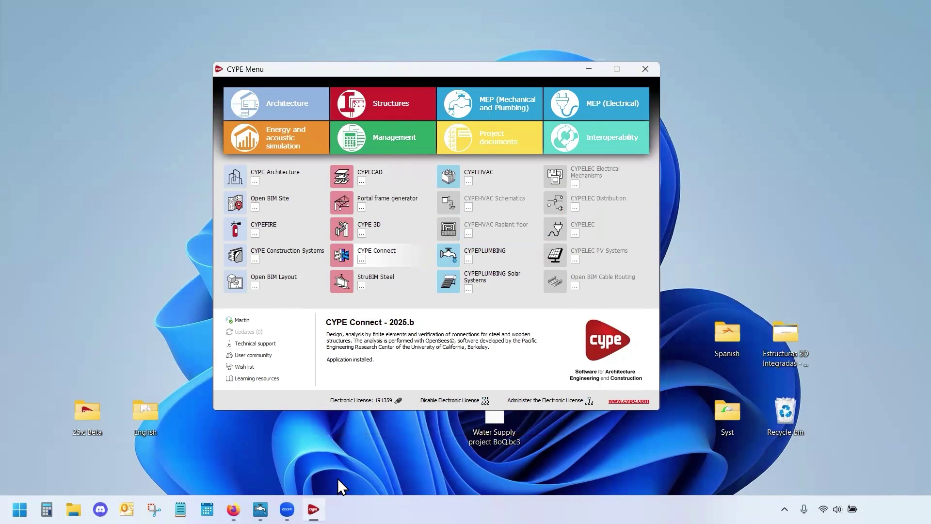
{"action": "mouse_move", "coordinate": [260, 509]}
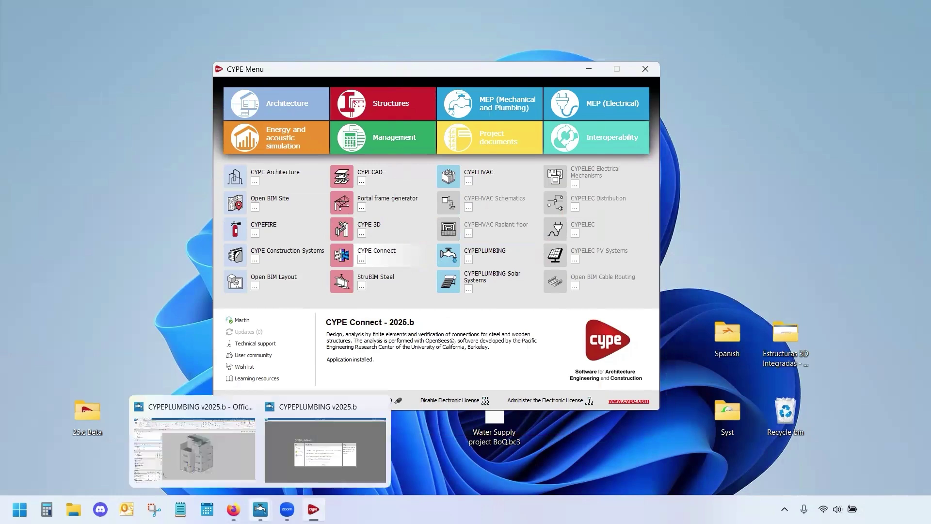
{"action": "left_click", "coordinate": [292, 453]}
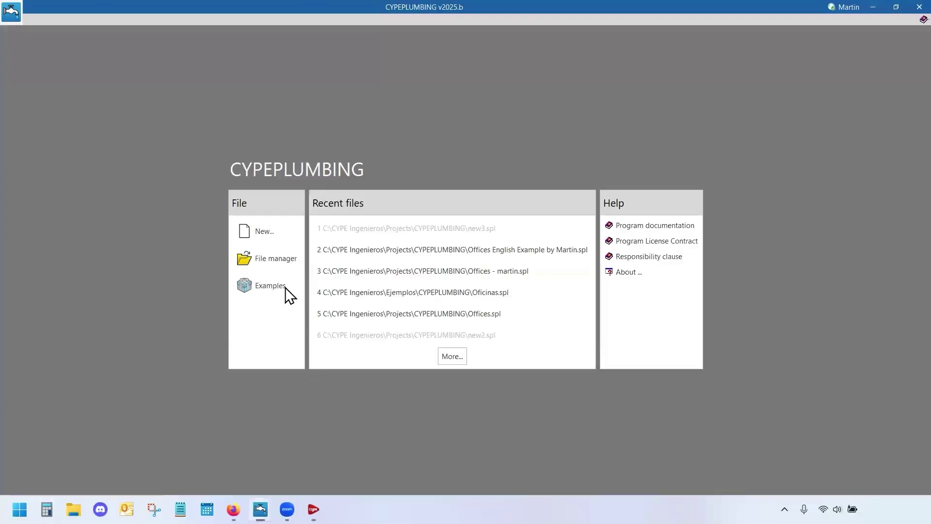
{"action": "left_click", "coordinate": [266, 234]}
{"action": "left_click", "coordinate": [373, 239]}
{"action": "left_click", "coordinate": [335, 306]}
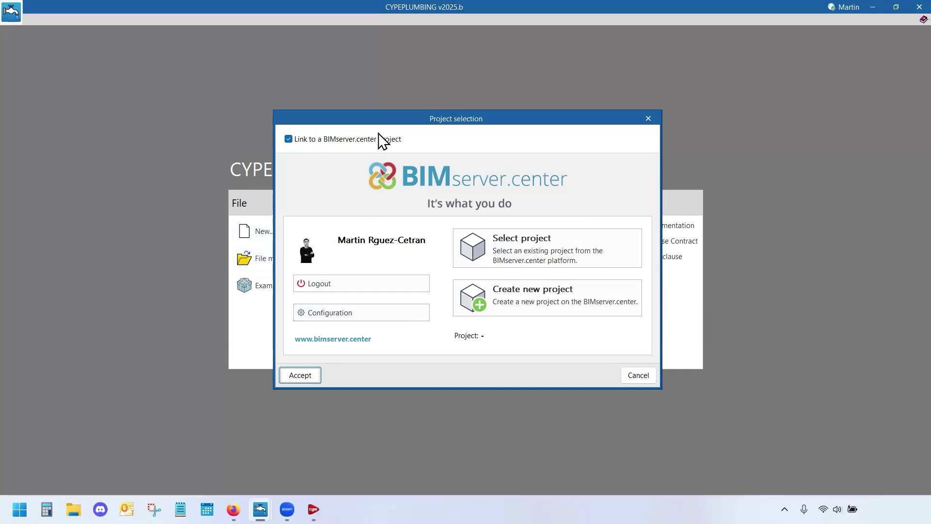
{"action": "left_click", "coordinate": [365, 139]}
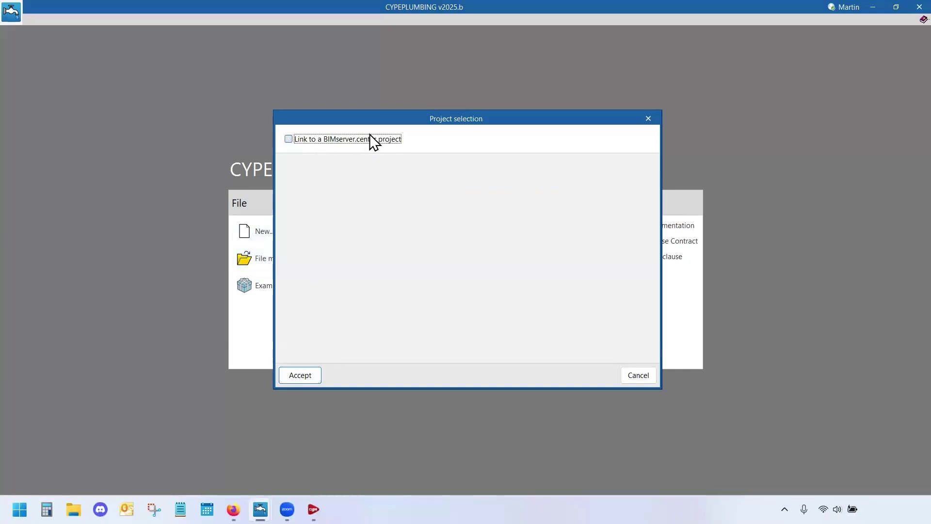
Confirm the unlinked setup and compare the codes for Singapore, Portugal, Peru, Mexico, Italy and Spain.
{"action": "left_click", "coordinate": [300, 377]}
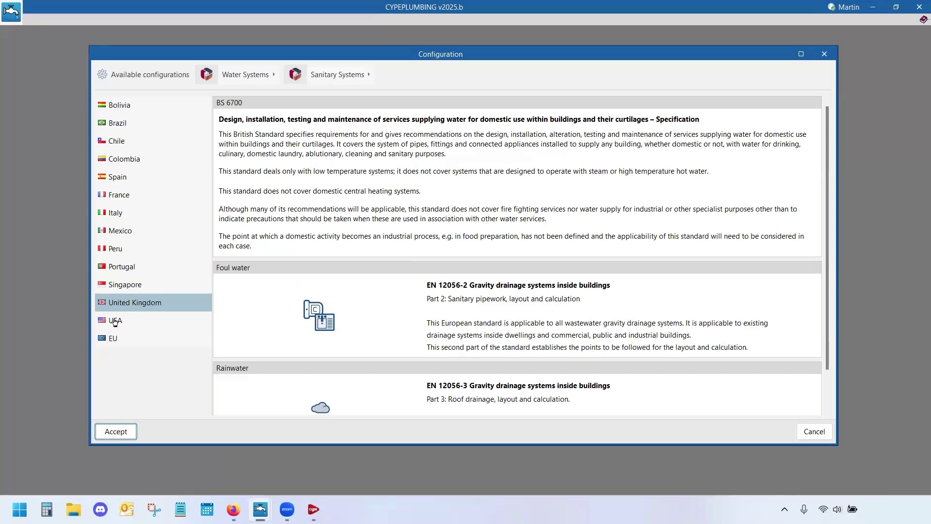
{"action": "left_click", "coordinate": [135, 286]}
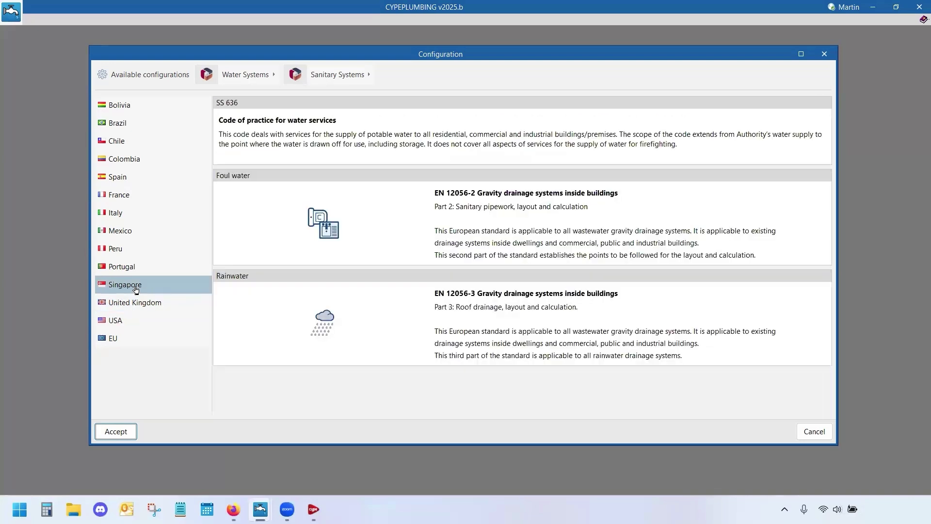
{"action": "left_click", "coordinate": [126, 266]}
{"action": "left_click", "coordinate": [116, 249]}
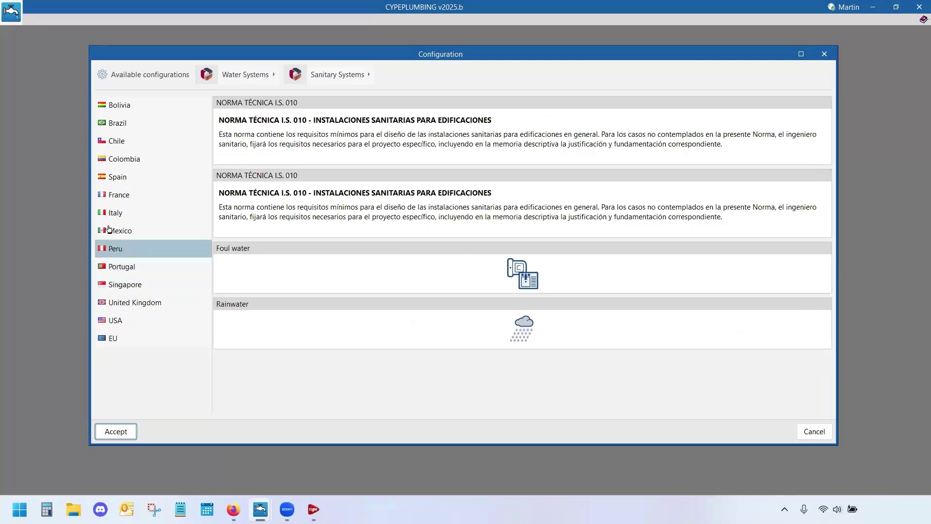
{"action": "left_click", "coordinate": [117, 231]}
{"action": "left_click", "coordinate": [116, 213]}
{"action": "left_click", "coordinate": [119, 178]}
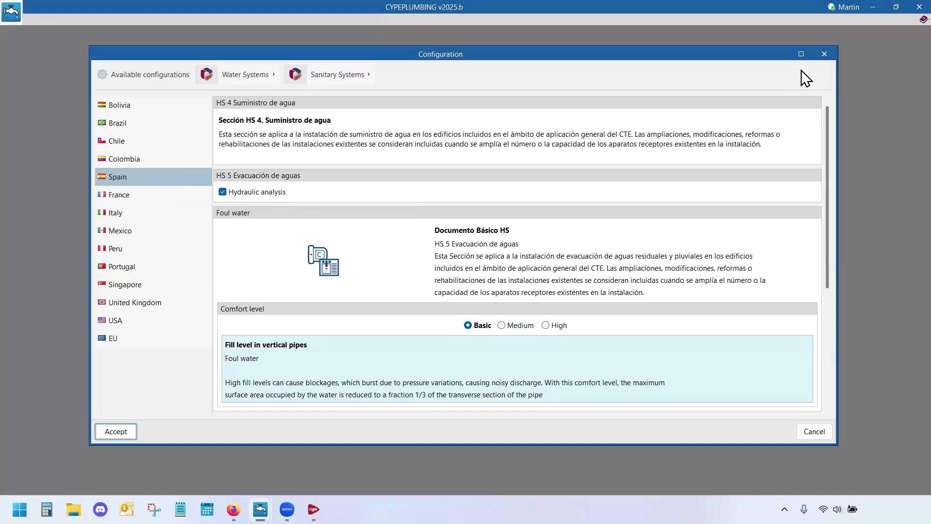
{"action": "left_click", "coordinate": [824, 54]}
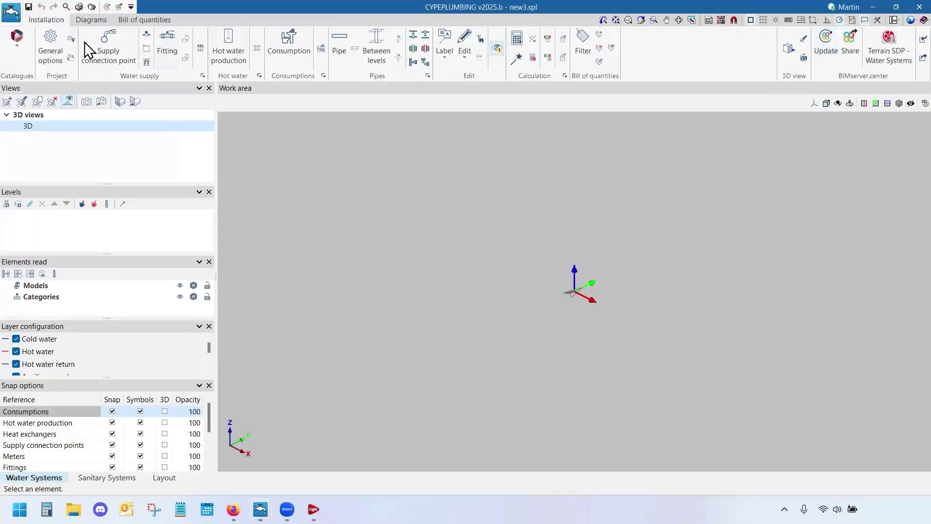
Open Water Systems General options, shift the dialog left, review it and close without changes.
{"action": "left_click", "coordinate": [57, 43]}
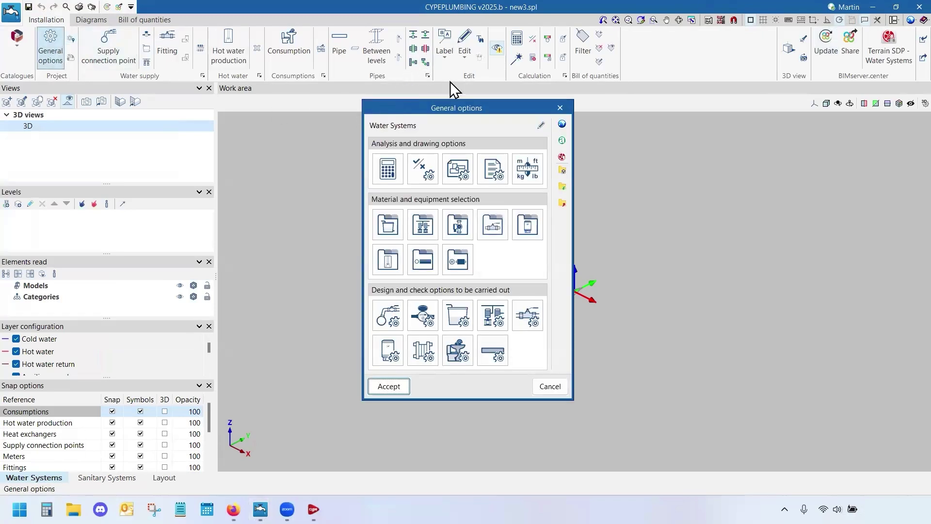
{"action": "left_click_drag", "start_coordinate": [472, 110], "coordinate": [294, 97]}
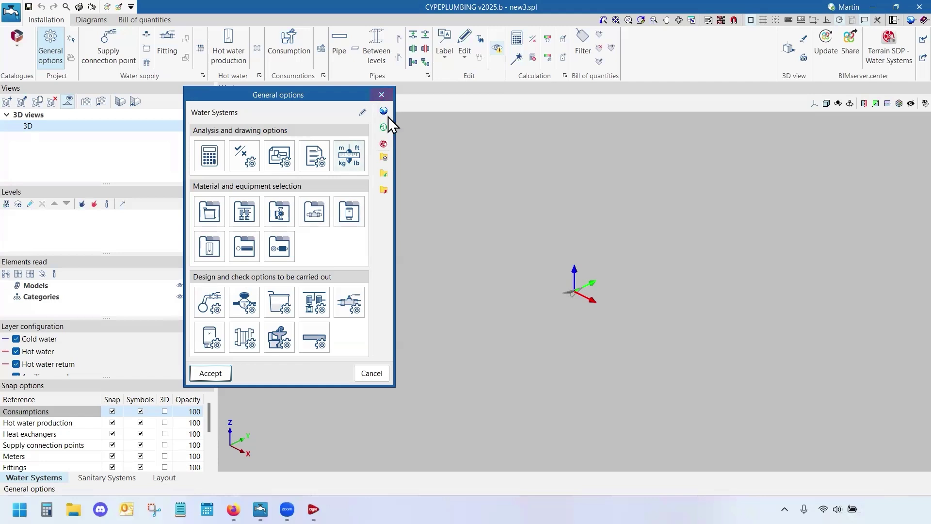
{"action": "left_click", "coordinate": [383, 95]}
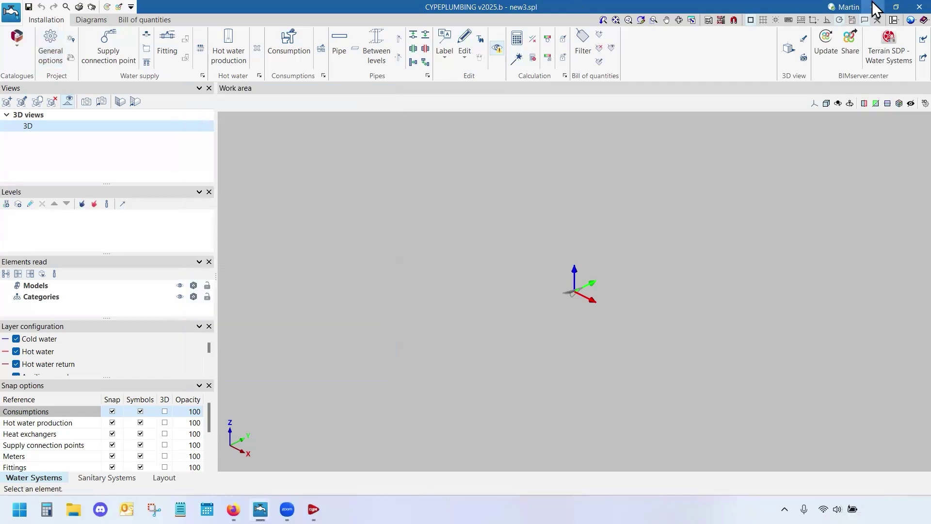
Switch to the Offices English Example job and orbit around the building in 3D.
{"action": "mouse_move", "coordinate": [260, 509]}
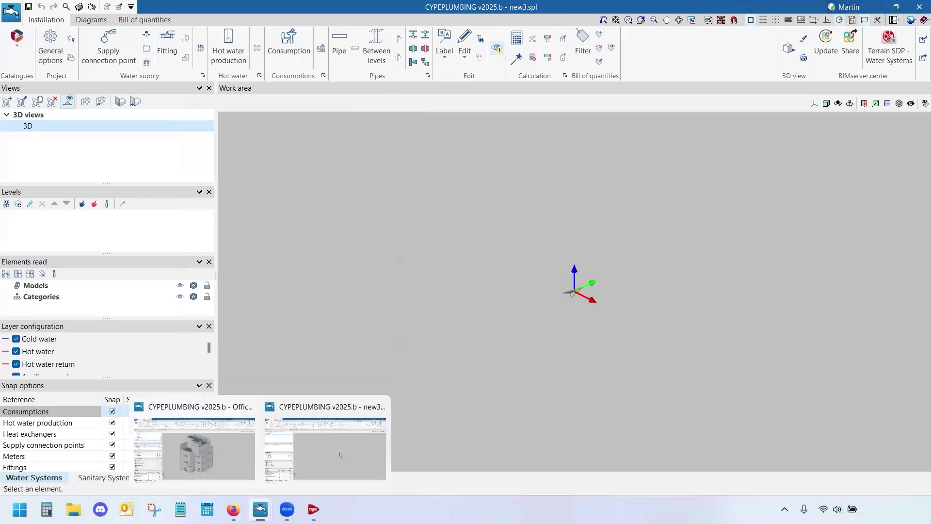
{"action": "left_click", "coordinate": [225, 456]}
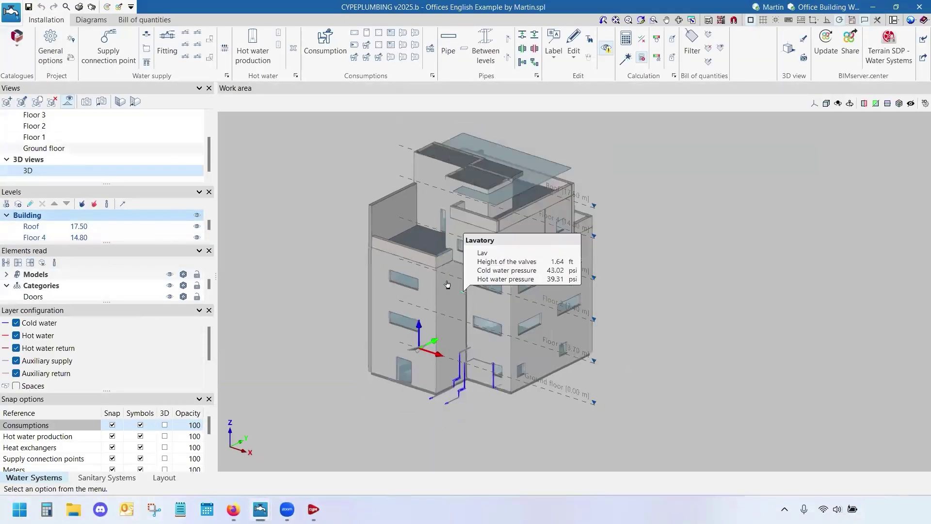
{"action": "middle_click_drag", "start_coordinate": [463, 285], "coordinate": [525, 306]}
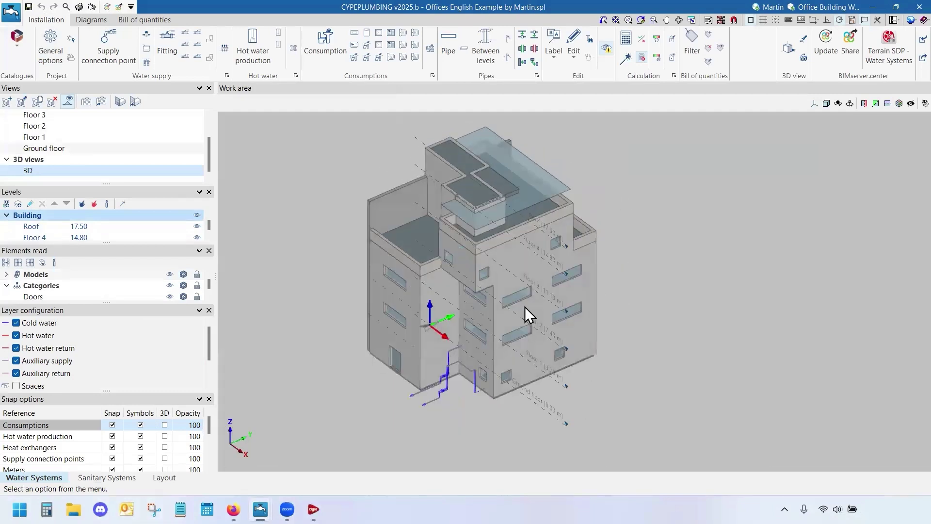
{"action": "scroll", "coordinate": [525, 307], "scroll_direction": "up", "scroll_amount": 2}
{"action": "middle_click_drag", "start_coordinate": [429, 318], "coordinate": [489, 315]}
{"action": "scroll", "coordinate": [449, 321], "scroll_direction": "down", "scroll_amount": 3}
{"action": "scroll", "coordinate": [489, 315], "scroll_direction": "up", "scroll_amount": 2}
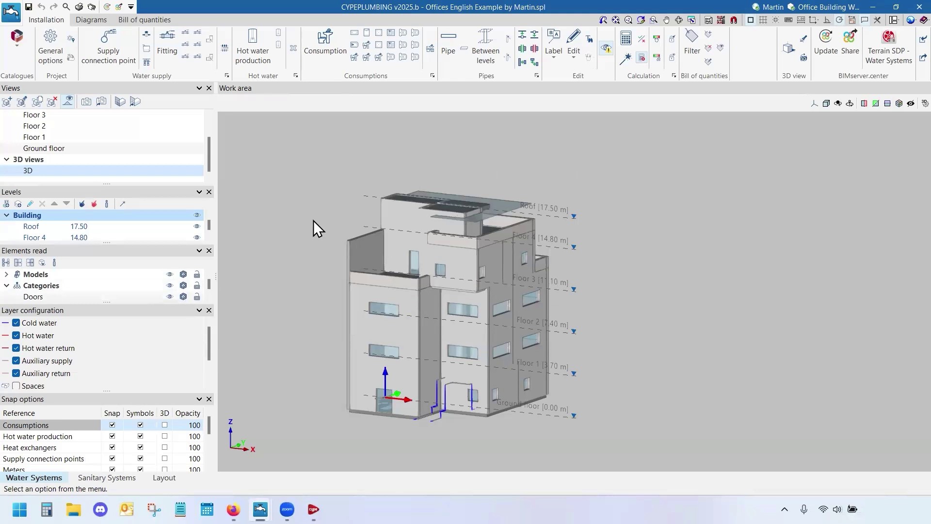
{"action": "middle_click_drag", "start_coordinate": [654, 326], "coordinate": [621, 350]}
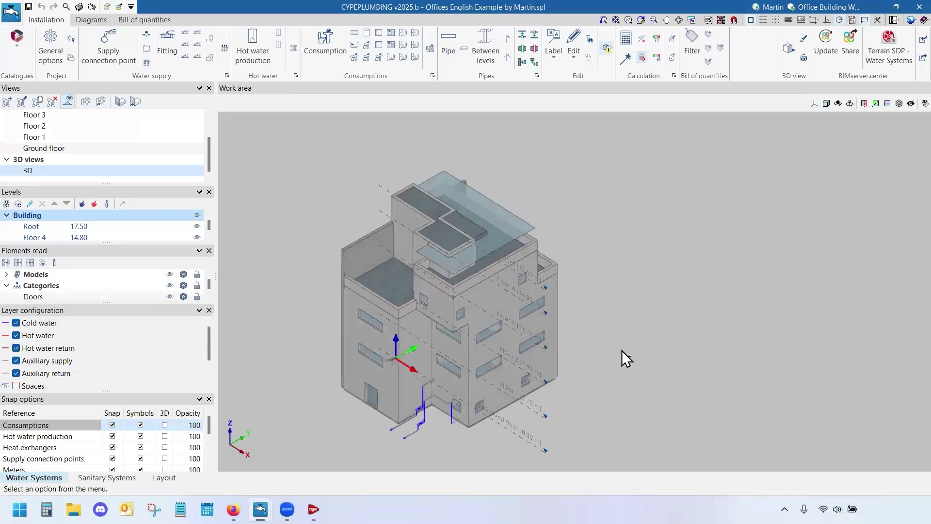
Hide the building model so only pipework shows, then open the Ground floor view.
{"action": "left_click", "coordinate": [169, 274]}
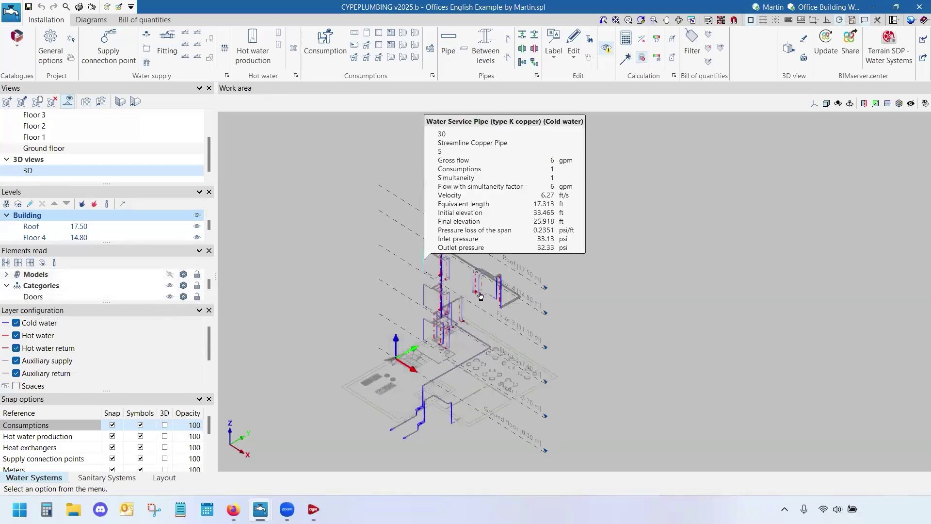
{"action": "scroll", "coordinate": [422, 175], "scroll_direction": "up", "scroll_amount": 3}
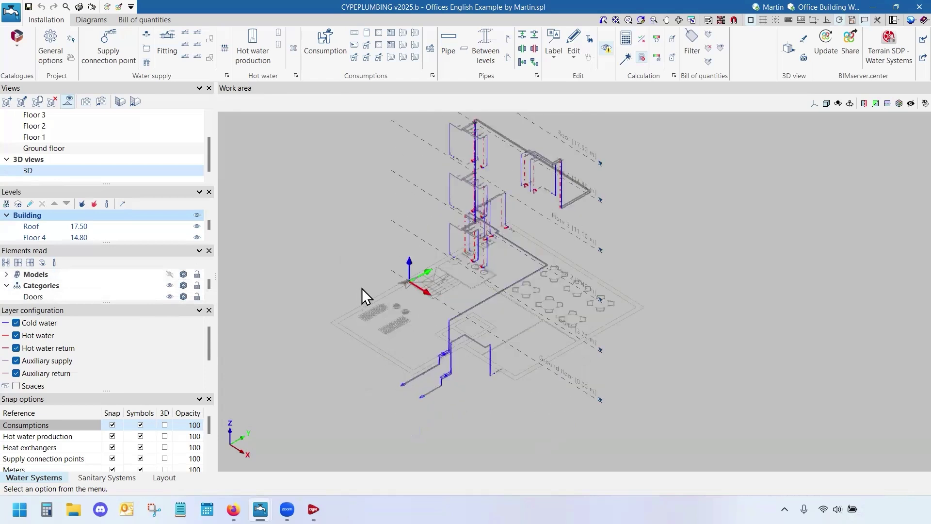
{"action": "mouse_move", "coordinate": [362, 288]}
{"action": "middle_mouse_down"}
{"action": "mouse_move", "coordinate": [456, 283]}
{"action": "mouse_move", "coordinate": [416, 298]}
{"action": "mouse_move", "coordinate": [431, 319]}
{"action": "mouse_move", "coordinate": [347, 277]}
{"action": "mouse_move", "coordinate": [405, 287]}
{"action": "middle_mouse_up"}
{"action": "scroll", "coordinate": [436, 321], "scroll_direction": "up", "scroll_amount": 2}
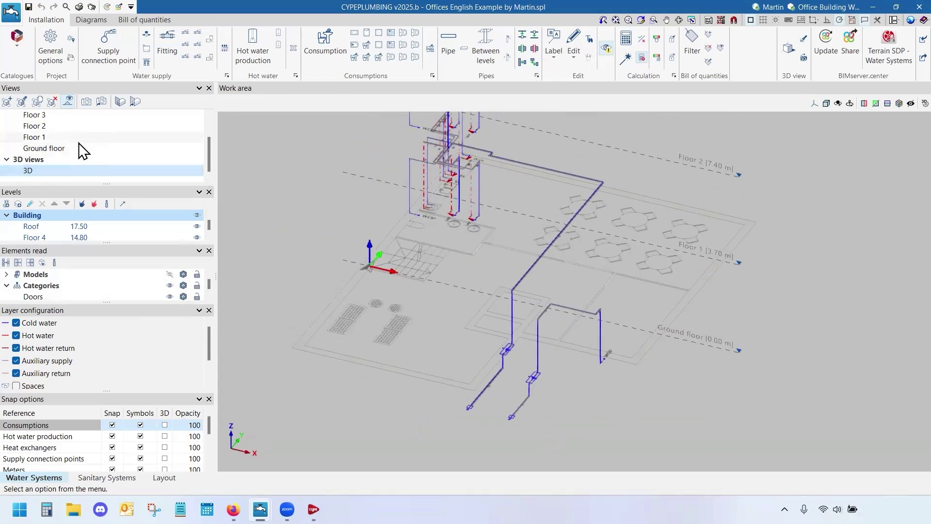
{"action": "left_click", "coordinate": [107, 148]}
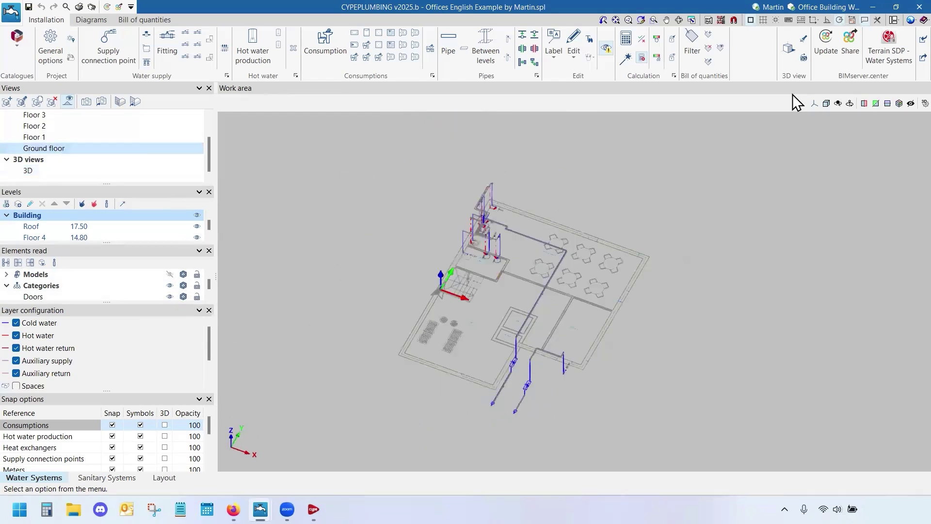
View the ground floor as a top plan, step through Floors 1-4 and Roof, then return.
{"action": "left_click", "coordinate": [814, 104]}
{"action": "left_click", "coordinate": [837, 118]}
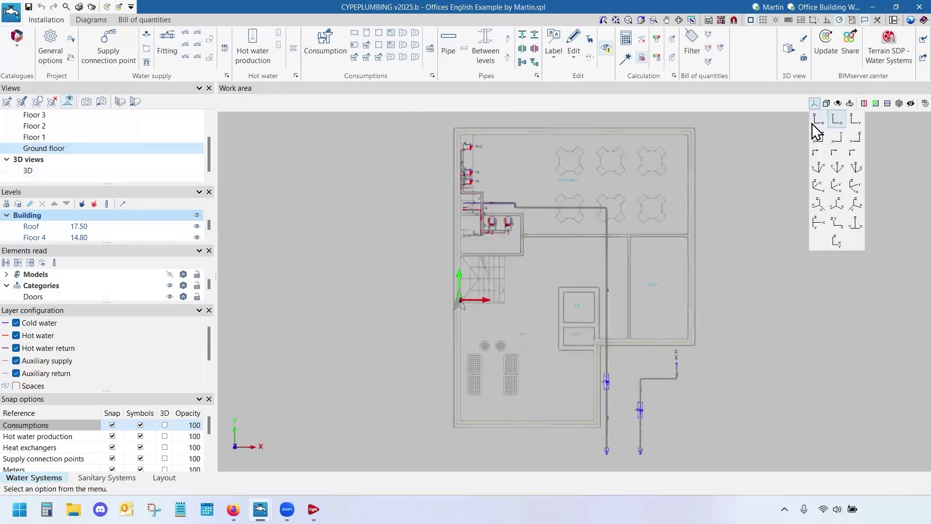
{"action": "left_click", "coordinate": [47, 135]}
{"action": "left_click", "coordinate": [89, 123]}
{"action": "scroll", "coordinate": [91, 122], "scroll_direction": "up", "scroll_amount": 1}
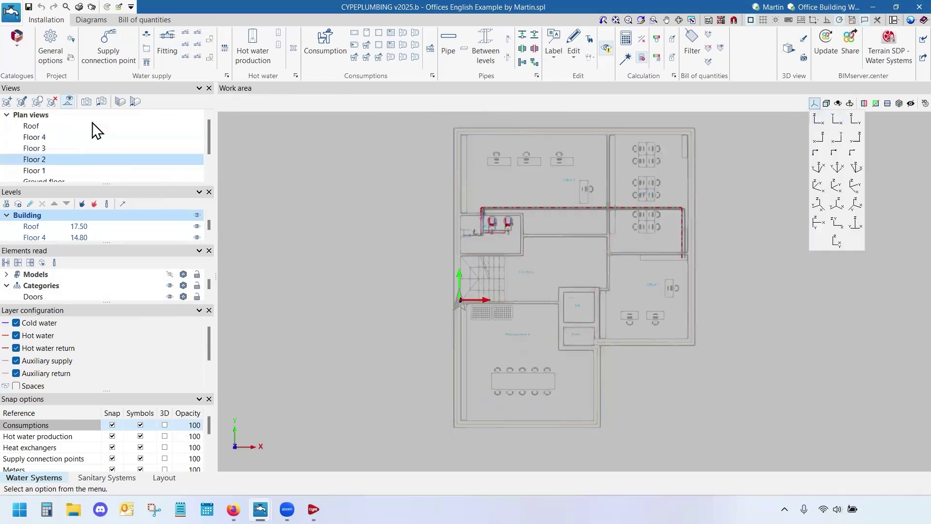
{"action": "left_click", "coordinate": [77, 145]}
{"action": "left_click", "coordinate": [76, 138]}
{"action": "left_click", "coordinate": [71, 127]}
{"action": "scroll", "coordinate": [78, 153], "scroll_direction": "down", "scroll_amount": 1}
{"action": "left_click", "coordinate": [65, 169]}
{"action": "scroll", "coordinate": [101, 166], "scroll_direction": "down", "scroll_amount": 2}
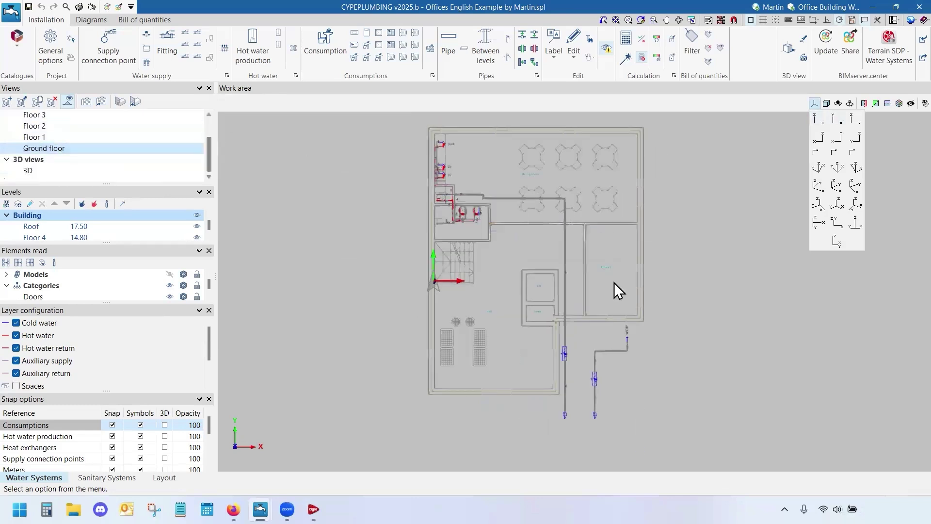
Inspect the pipework in tilted 3D and the full floor-level view, then restore the ground floor top plan.
{"action": "middle_click_drag", "start_coordinate": [614, 282], "coordinate": [484, 221]}
{"action": "middle_click_drag", "start_coordinate": [425, 255], "coordinate": [621, 252]}
{"action": "scroll", "coordinate": [540, 236], "scroll_direction": "up", "scroll_amount": 3}
{"action": "scroll", "coordinate": [508, 279], "scroll_direction": "down", "scroll_amount": 4}
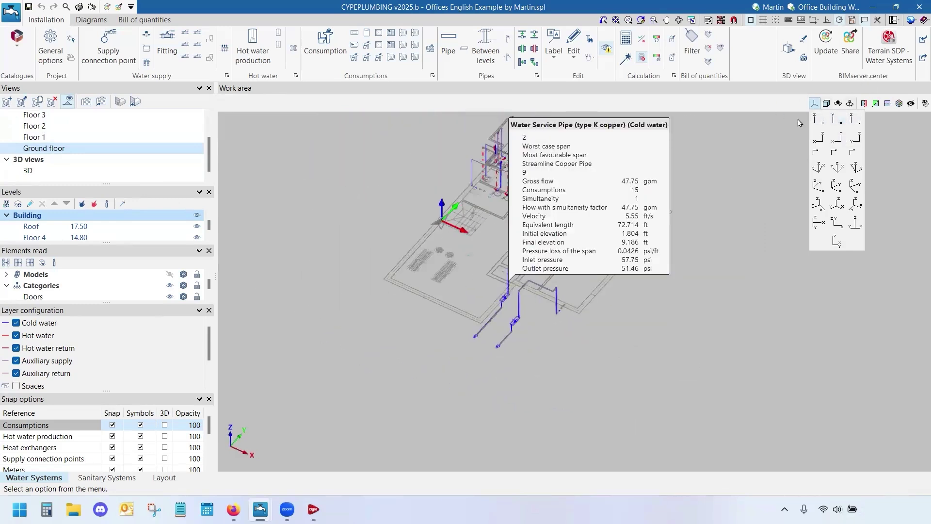
{"action": "middle_click_drag", "start_coordinate": [700, 138], "coordinate": [641, 128]}
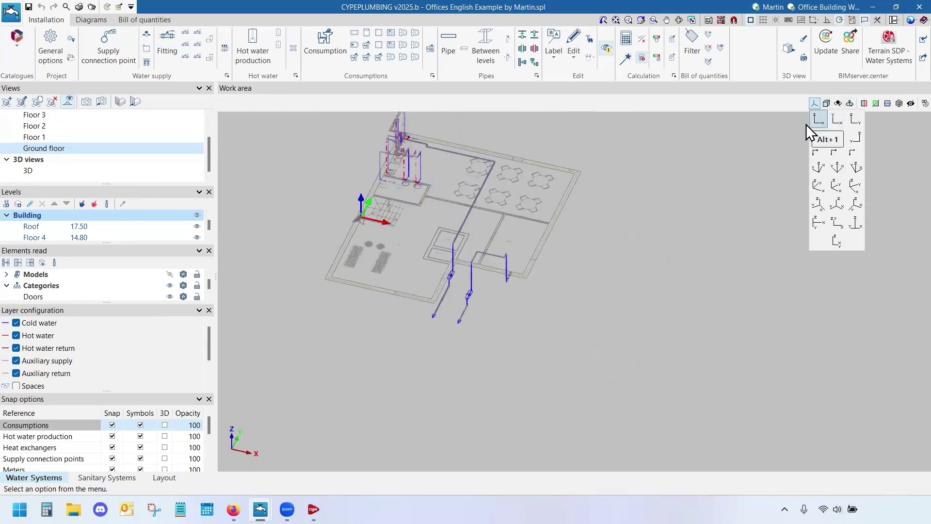
{"action": "left_click", "coordinate": [65, 171]}
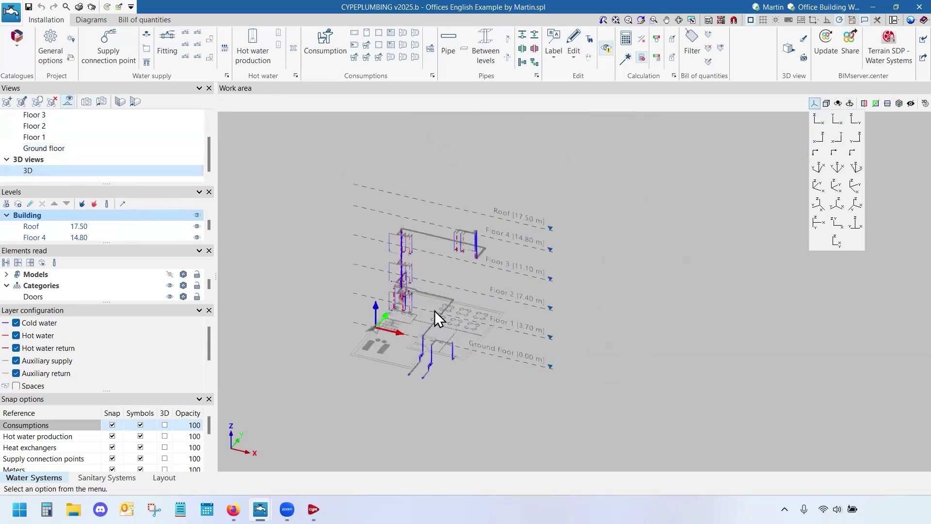
{"action": "left_click", "coordinate": [128, 148]}
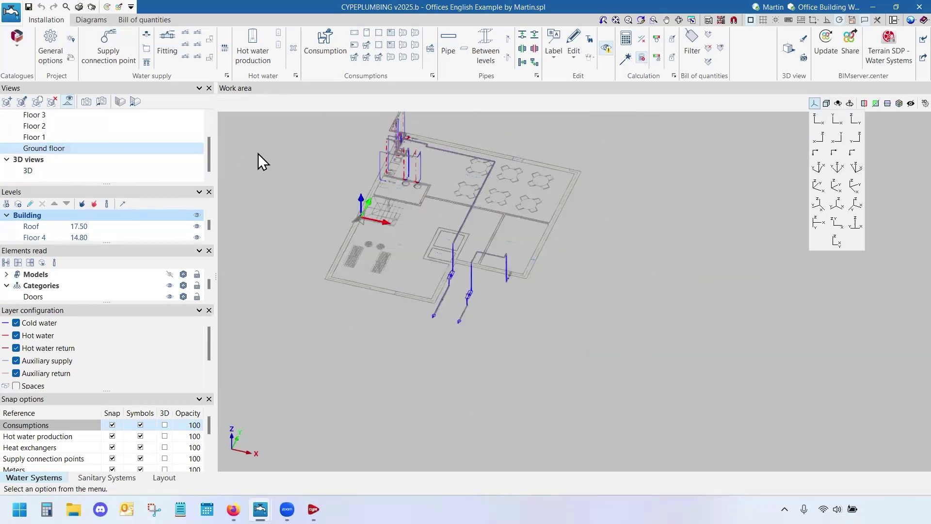
{"action": "left_click", "coordinate": [836, 119]}
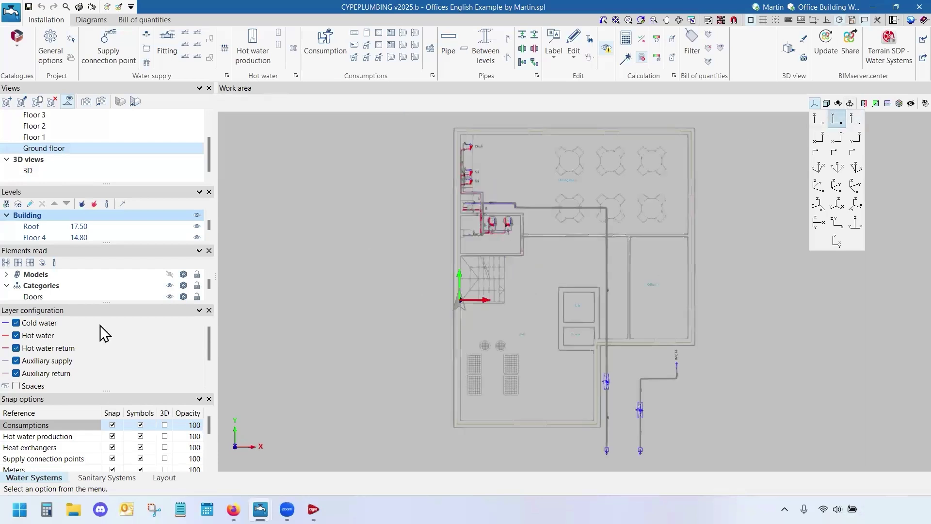
{"action": "scroll", "coordinate": [99, 332], "scroll_direction": "down", "scroll_amount": 2}
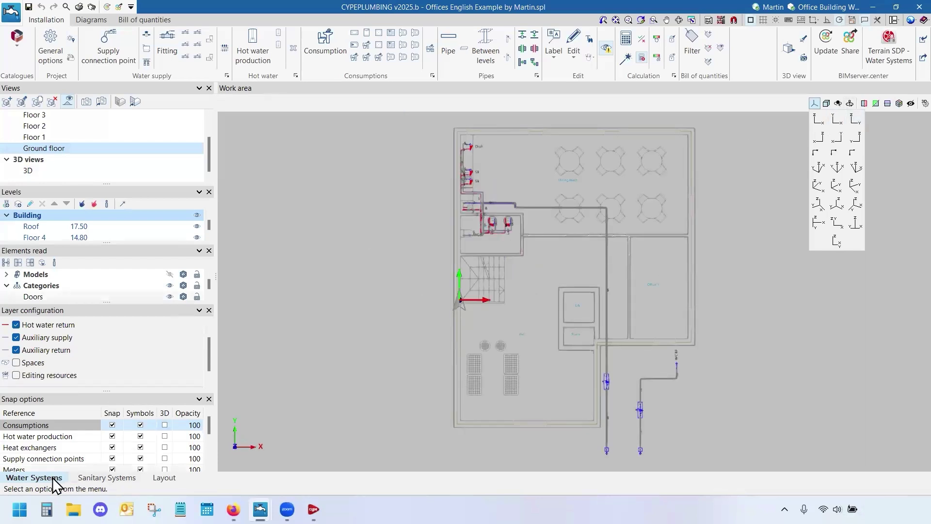
Switch to Sanitary Systems and hide the building model to show only the sanitary pipes in 3D.
{"action": "left_click", "coordinate": [95, 476]}
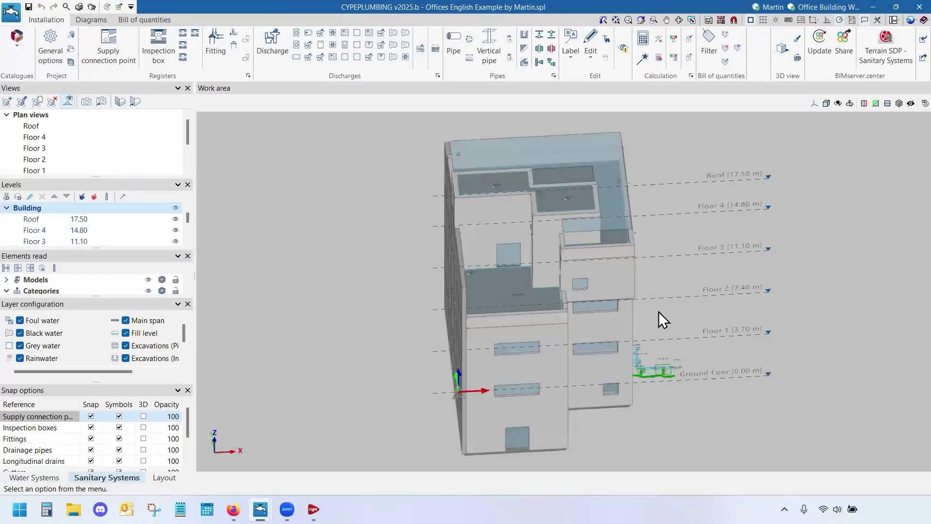
{"action": "middle_click_drag", "start_coordinate": [591, 317], "coordinate": [519, 293], "text": "shift"}
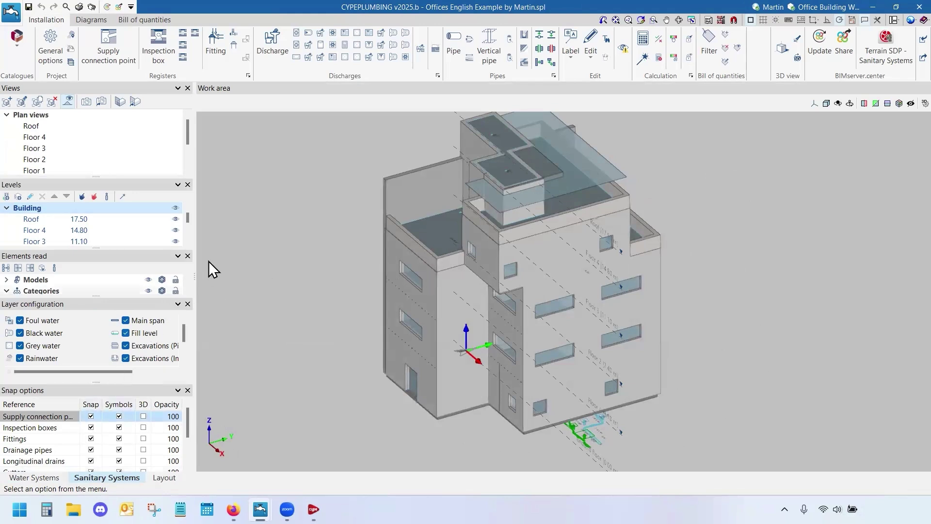
{"action": "scroll", "coordinate": [155, 348], "scroll_direction": "down", "scroll_amount": 3}
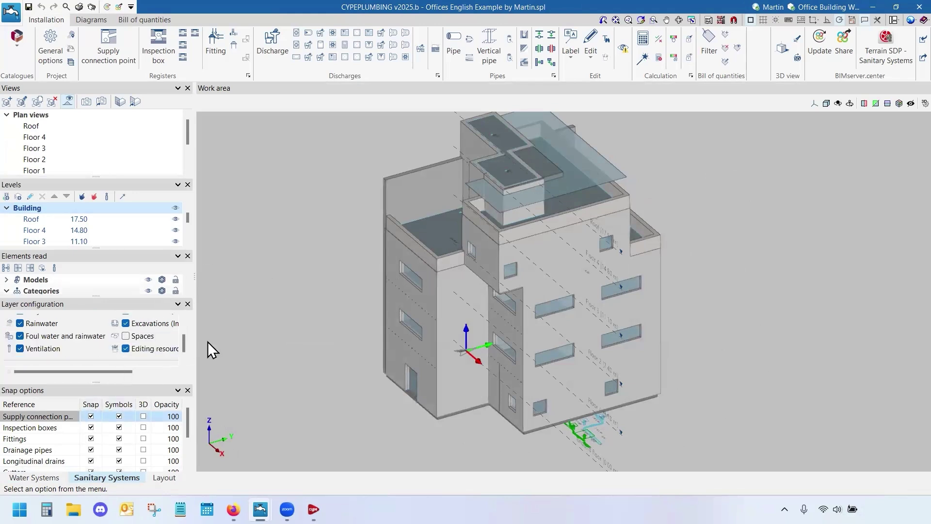
{"action": "left_click", "coordinate": [147, 279]}
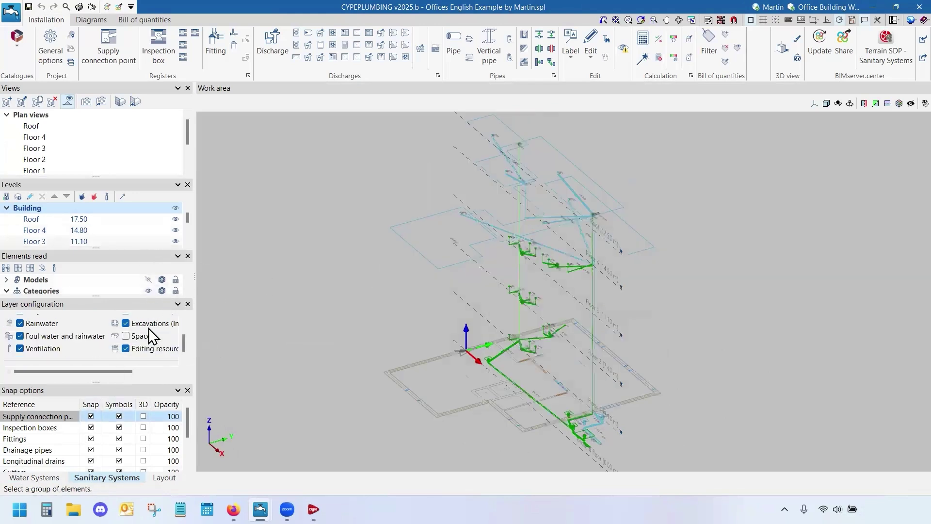
{"action": "scroll", "coordinate": [87, 343], "scroll_direction": "down", "scroll_amount": 1}
Briefly overlay the Water Systems network while rotating the model, then hide it again.
{"action": "left_click", "coordinate": [20, 360]}
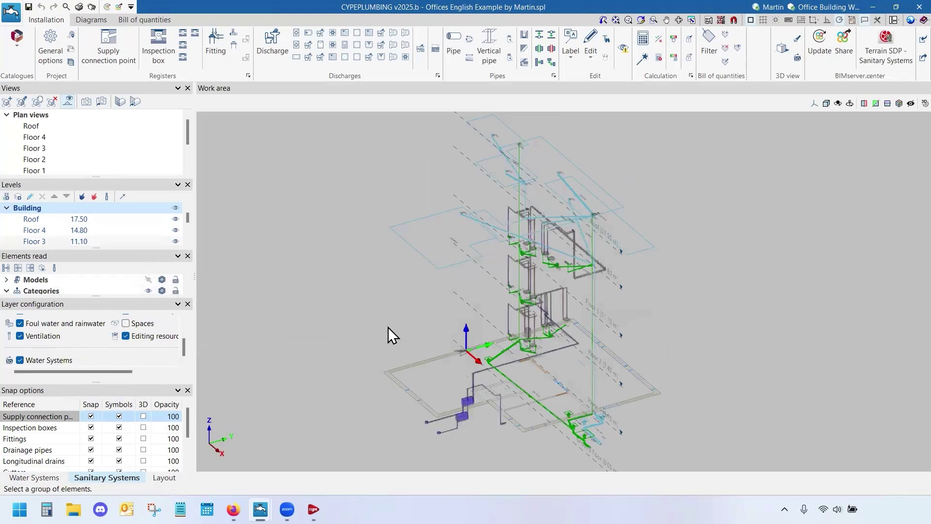
{"action": "middle_click_drag", "start_coordinate": [388, 327], "coordinate": [521, 324], "text": "shift"}
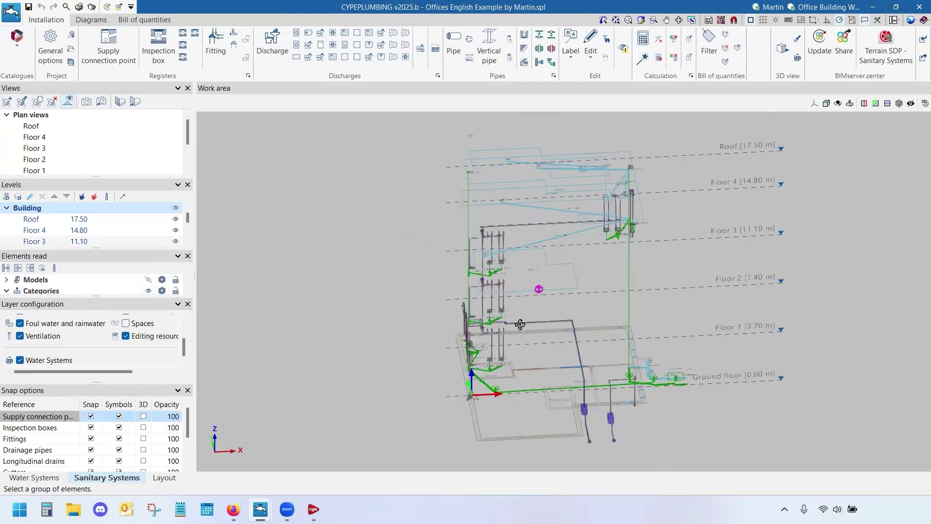
{"action": "left_click", "coordinate": [23, 359]}
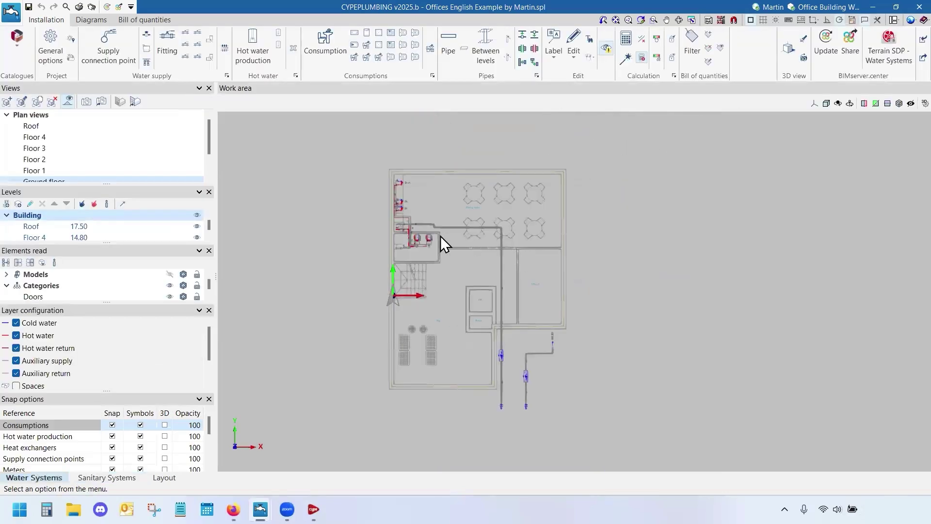
{"action": "scroll", "coordinate": [447, 236], "scroll_direction": "up", "scroll_amount": 3}
{"action": "middle_click_drag", "start_coordinate": [661, 377], "coordinate": [665, 232]}
Return to a top plan and place a new supply connection point below the ground floor plan.
{"action": "left_click", "coordinate": [813, 104]}
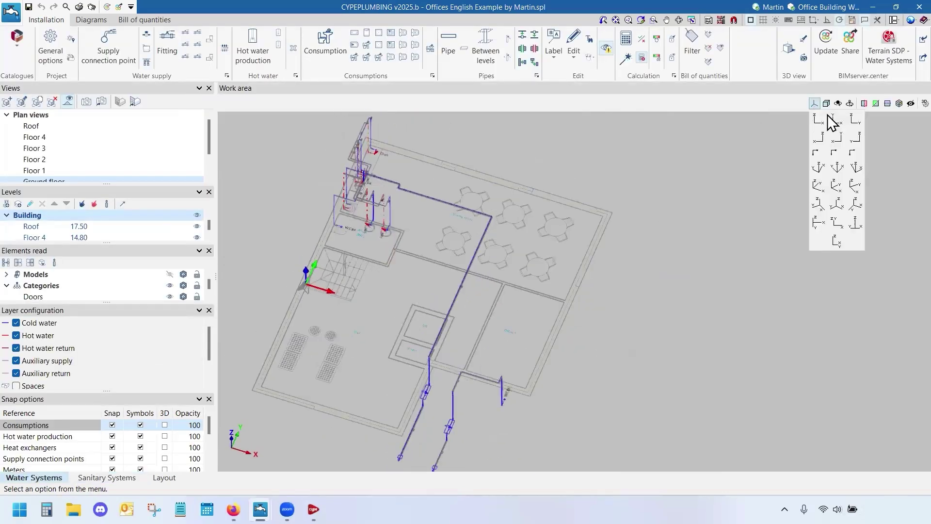
{"action": "left_click", "coordinate": [833, 118]}
{"action": "middle_click_drag", "start_coordinate": [579, 279], "coordinate": [339, 149]}
{"action": "scroll", "coordinate": [365, 186], "scroll_direction": "up", "scroll_amount": 4}
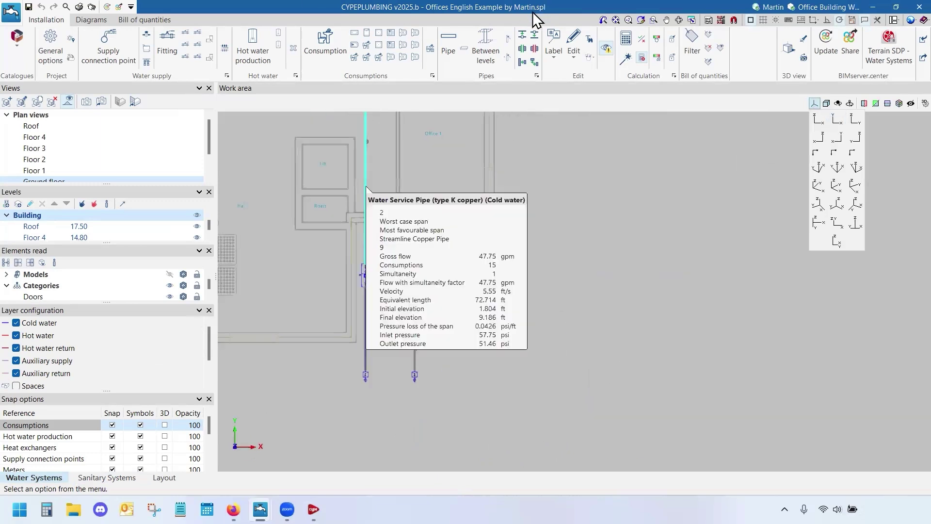
{"action": "left_click", "coordinate": [107, 50]}
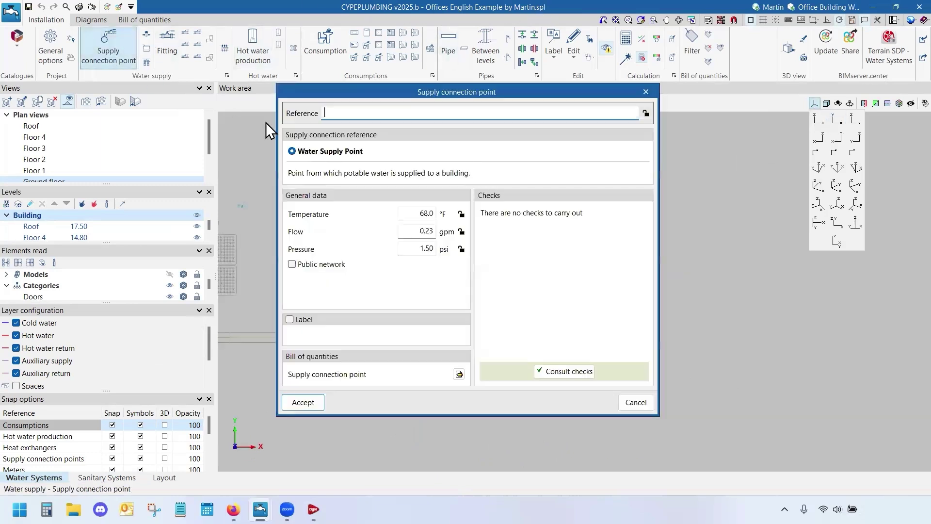
{"action": "key", "text": "Return"}
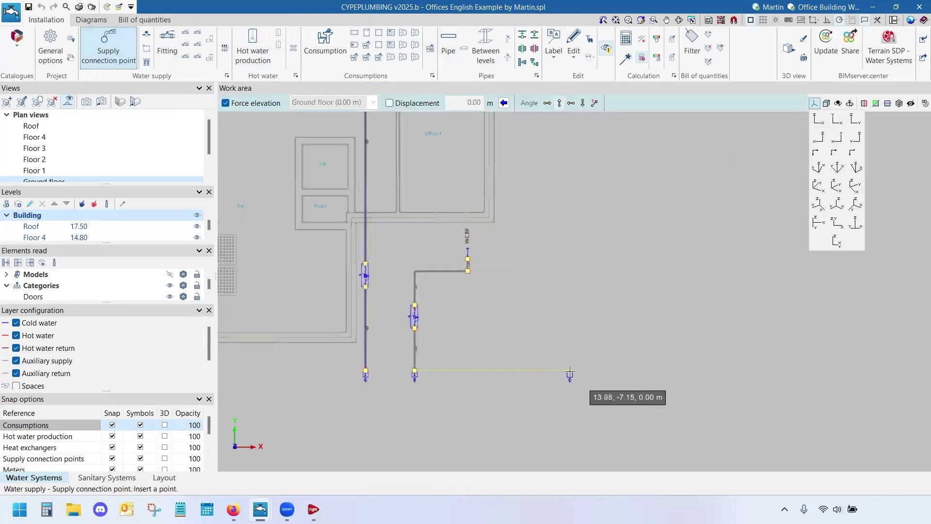
{"action": "left_click", "coordinate": [587, 308]}
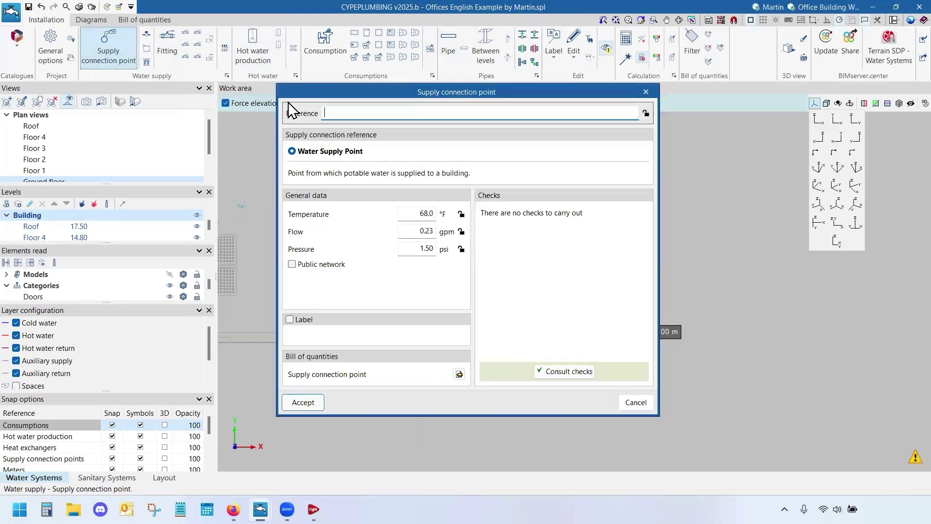
{"action": "left_click", "coordinate": [646, 91]}
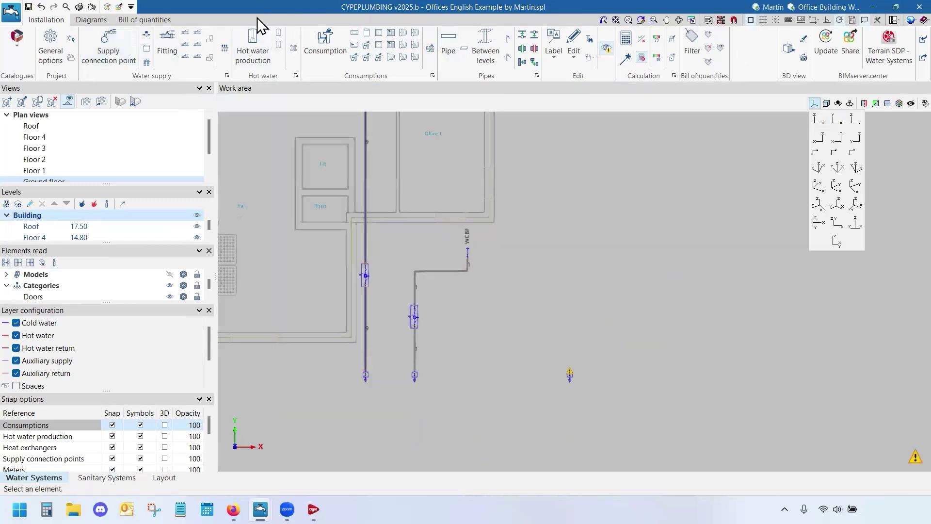
Insert a water meter above the supply connection point and fix its orientation.
{"action": "left_click", "coordinate": [146, 34]}
{"action": "key", "text": "Return"}
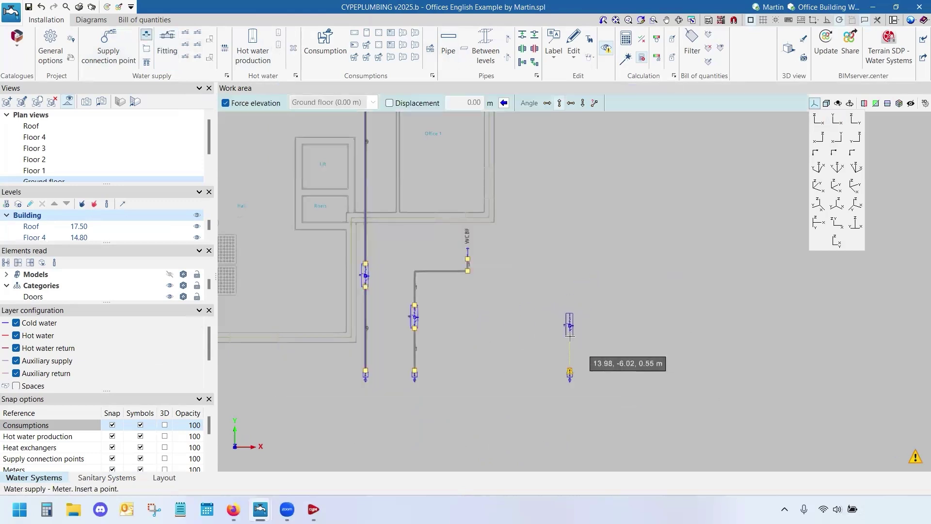
{"action": "left_click", "coordinate": [569, 336]}
{"action": "left_click", "coordinate": [516, 337]}
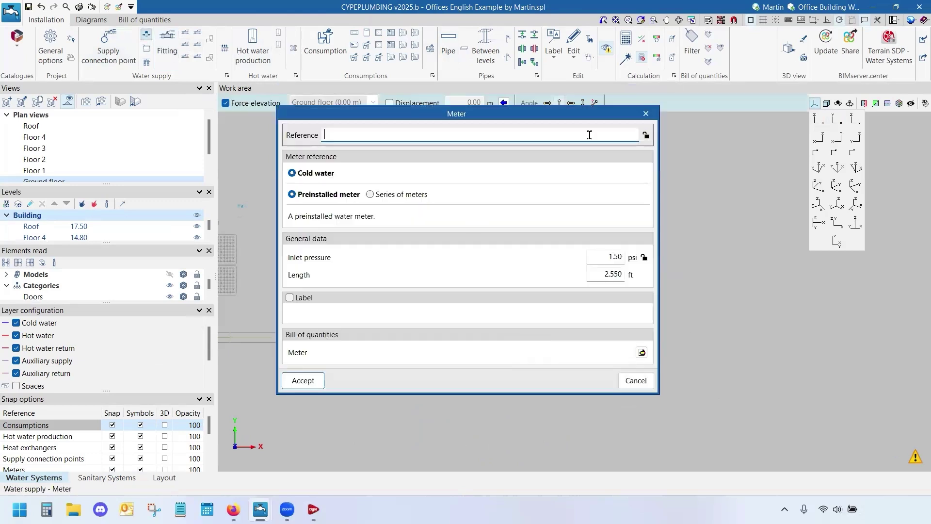
{"action": "left_click", "coordinate": [646, 114]}
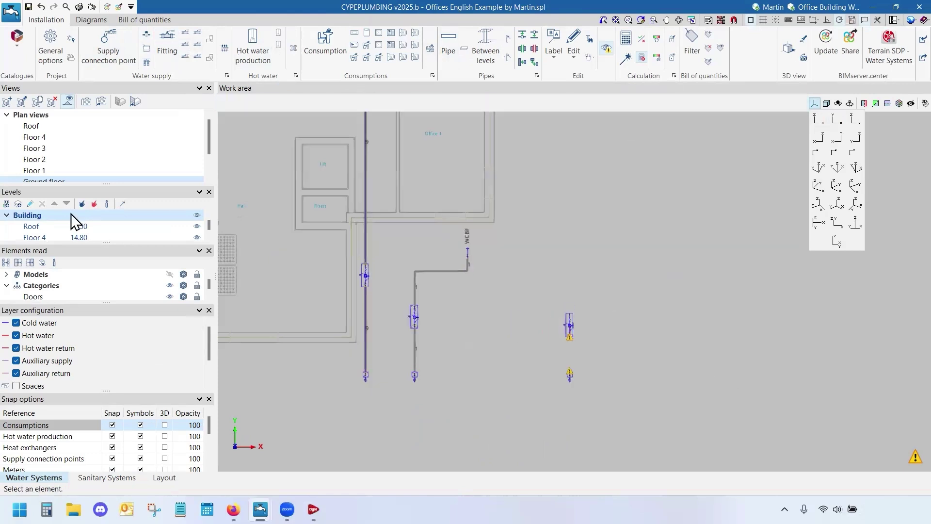
Place a cold-water WCBF water closet above the meter.
{"action": "scroll", "coordinate": [506, 347], "scroll_direction": "up", "scroll_amount": 3}
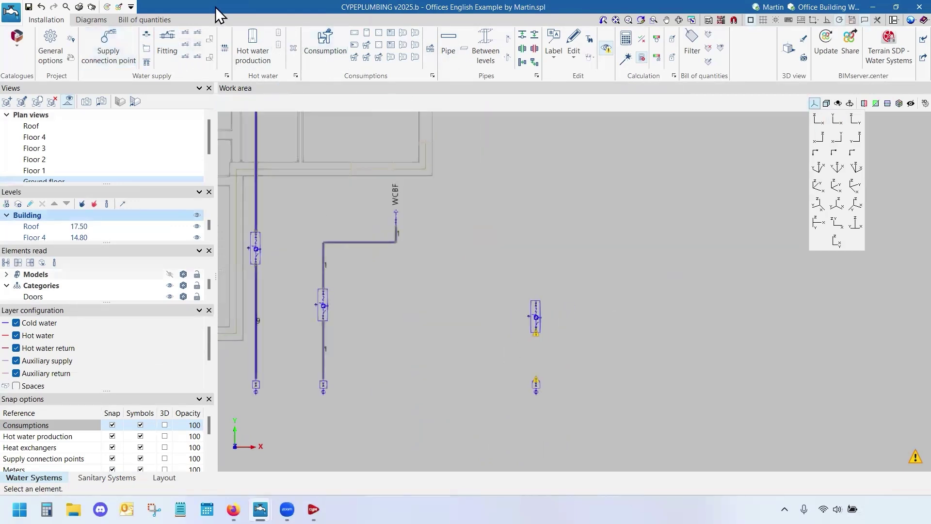
{"action": "left_click", "coordinate": [415, 57]}
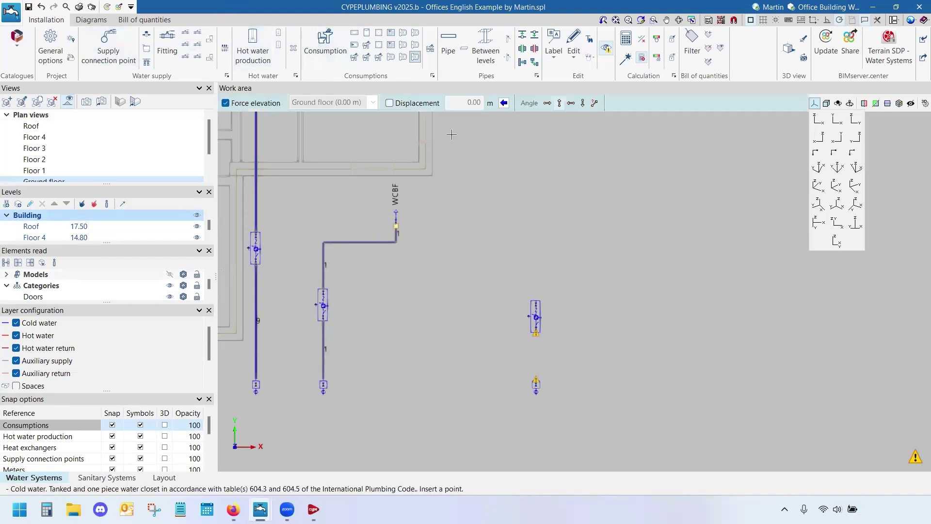
{"action": "middle_click_drag", "start_coordinate": [451, 133], "coordinate": [326, 172]}
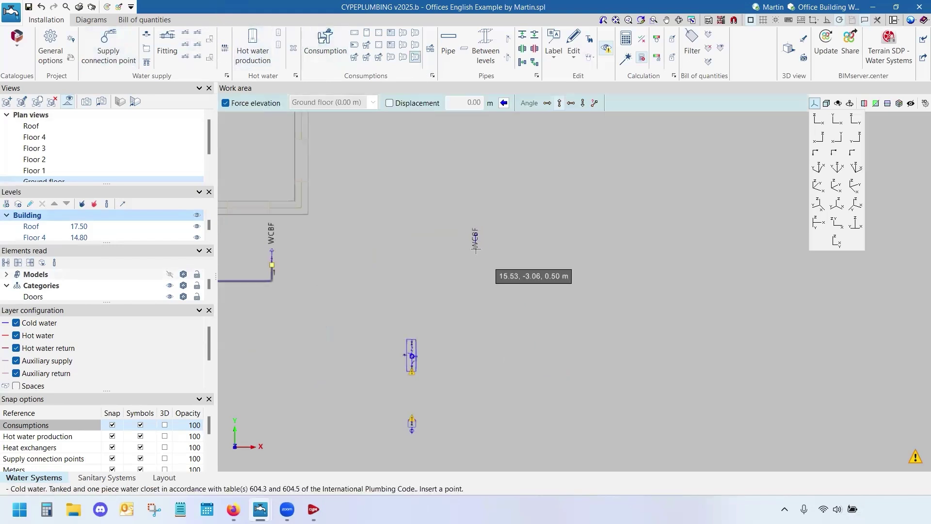
{"action": "left_click", "coordinate": [473, 250]}
{"action": "key", "text": "Escape"}
{"action": "scroll", "coordinate": [412, 310], "scroll_direction": "down", "scroll_amount": 1}
Start a new pipe of type PPR Pipe - Cold Water in Polypropylene - PPR Pipe.
{"action": "left_click", "coordinate": [448, 42]}
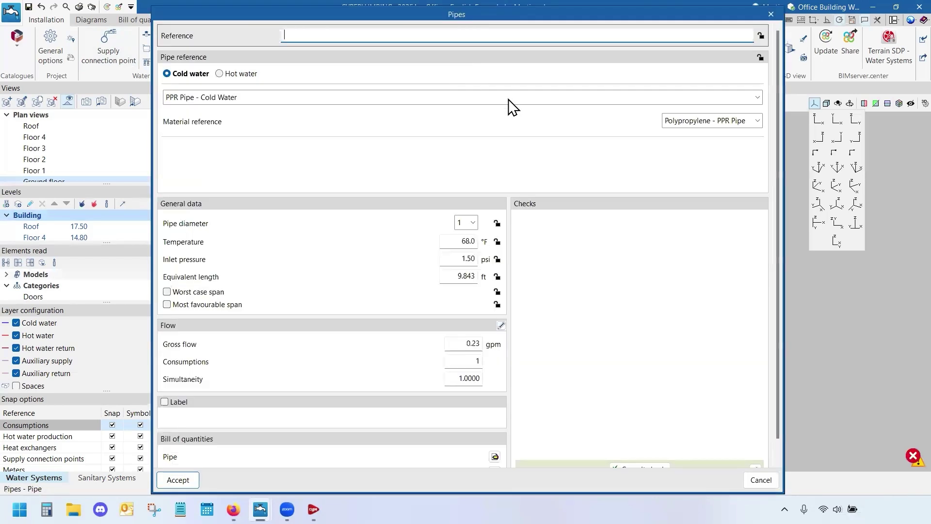
{"action": "left_click", "coordinate": [755, 98]}
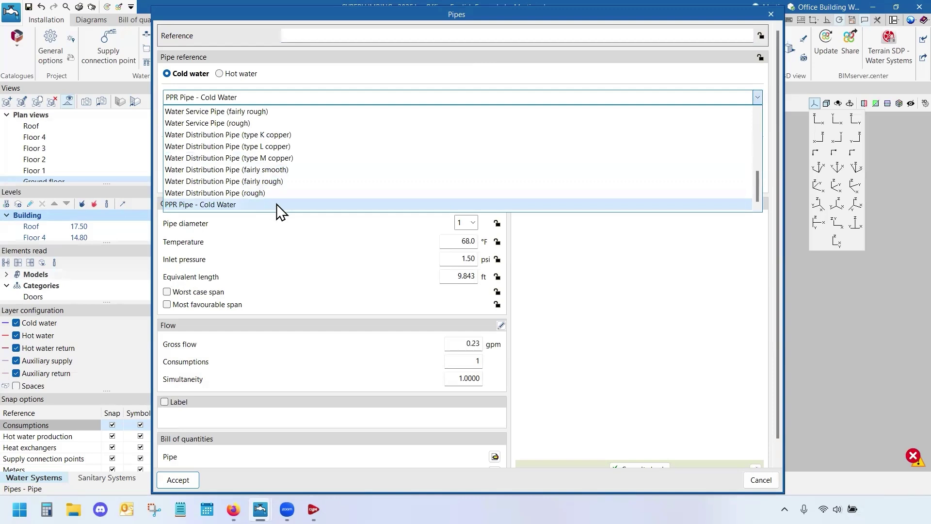
{"action": "scroll", "coordinate": [276, 203], "scroll_direction": "up", "scroll_amount": 4}
{"action": "scroll", "coordinate": [287, 197], "scroll_direction": "down", "scroll_amount": 4}
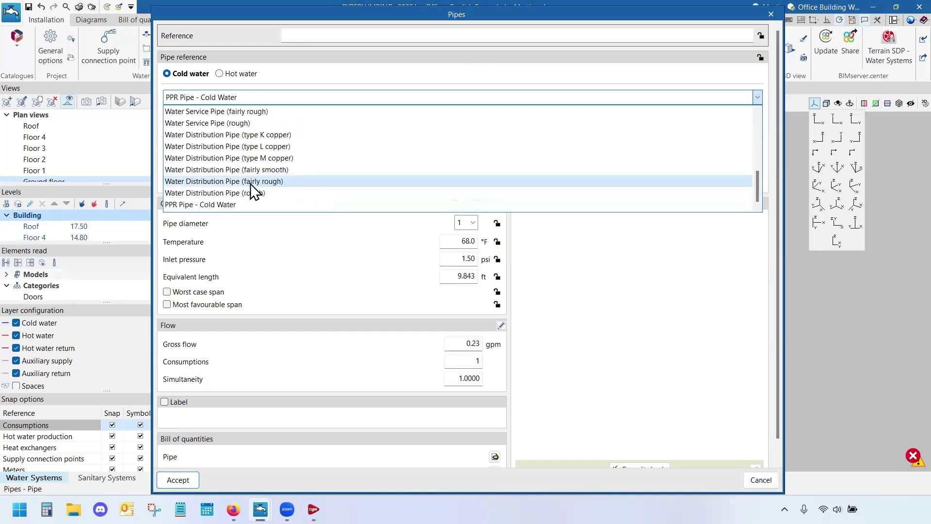
{"action": "left_click", "coordinate": [213, 204]}
{"action": "left_click", "coordinate": [682, 122]}
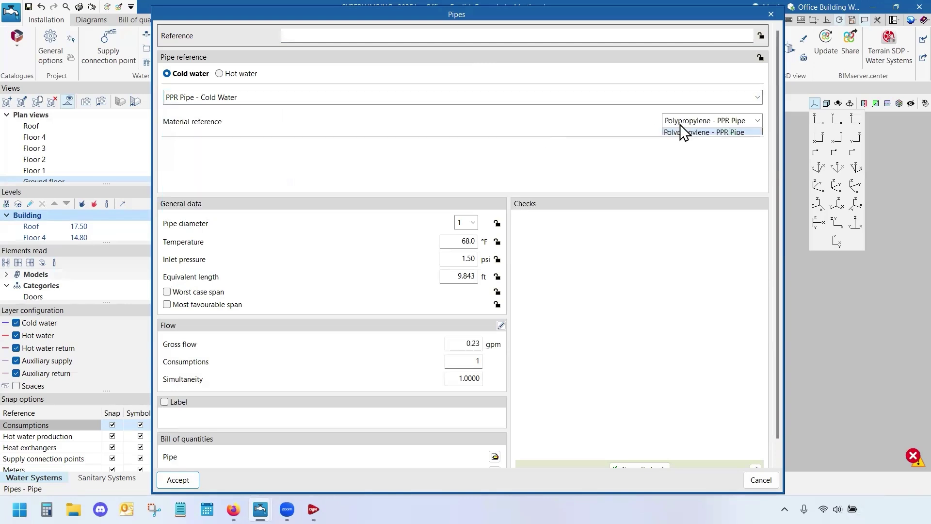
{"action": "left_click", "coordinate": [190, 482]}
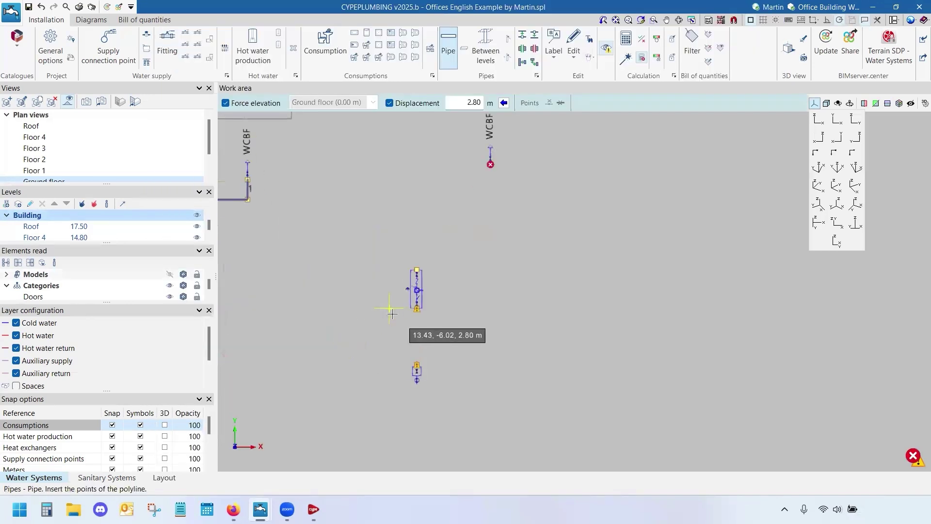
Draw the cold-water run from the supply point up to a 2.80 m riser and across to the WCBF.
{"action": "left_click", "coordinate": [391, 105]}
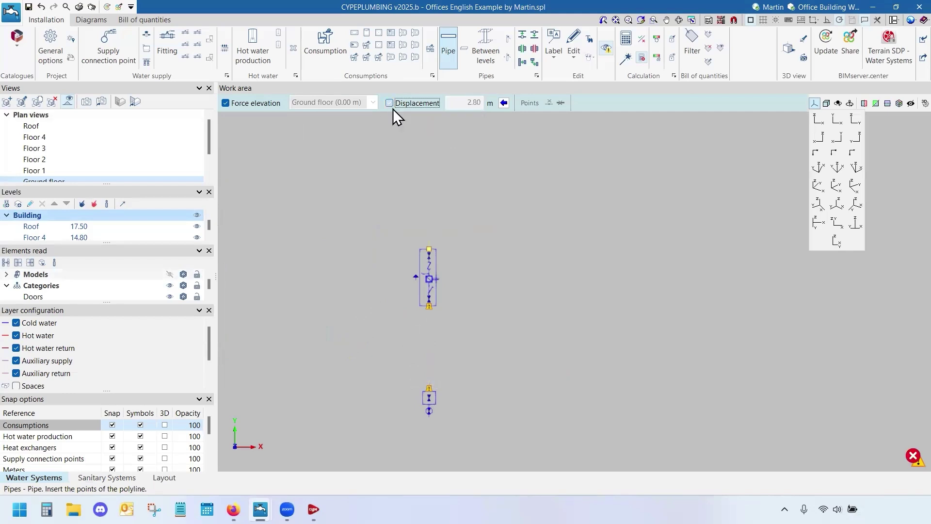
{"action": "left_click", "coordinate": [429, 305]}
{"action": "scroll", "coordinate": [468, 332], "scroll_direction": "down", "scroll_amount": 3}
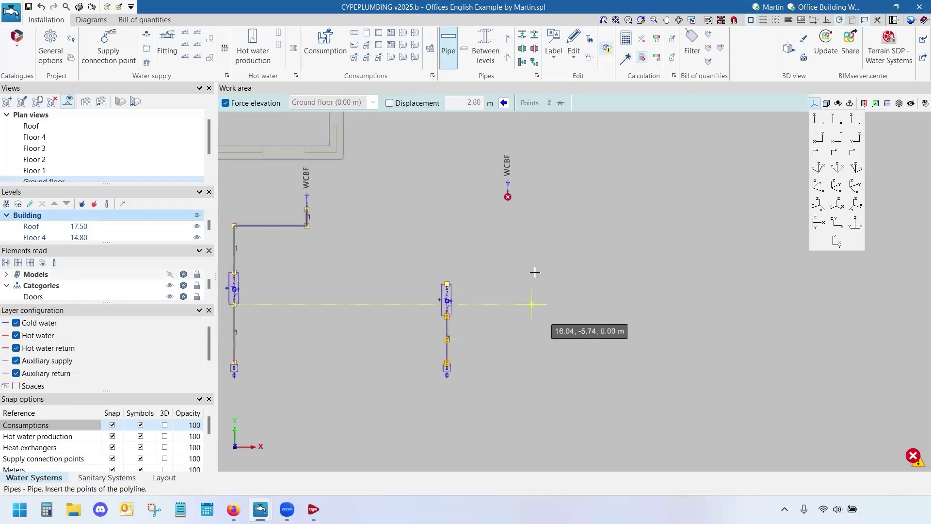
{"action": "middle_click_drag", "start_coordinate": [531, 270], "coordinate": [468, 312]}
{"action": "left_click", "coordinate": [389, 102]}
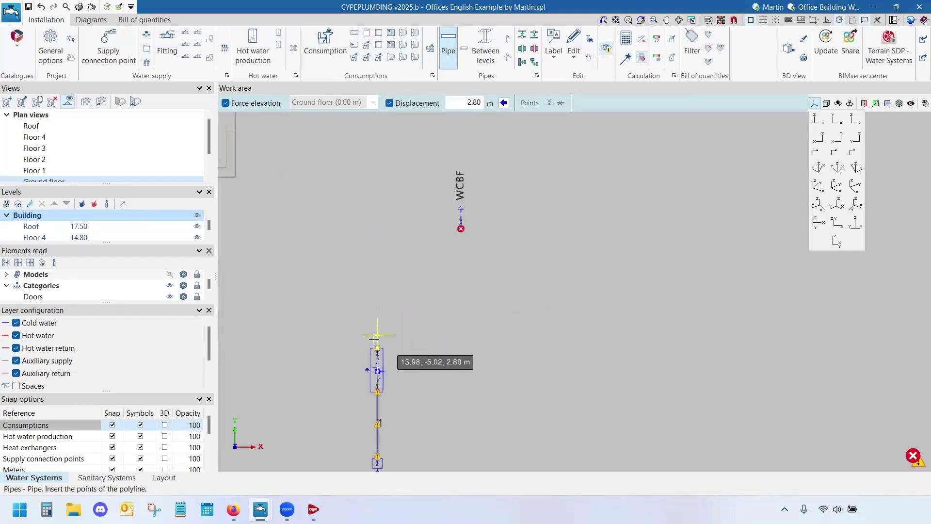
{"action": "scroll", "coordinate": [385, 268], "scroll_direction": "up", "scroll_amount": 1}
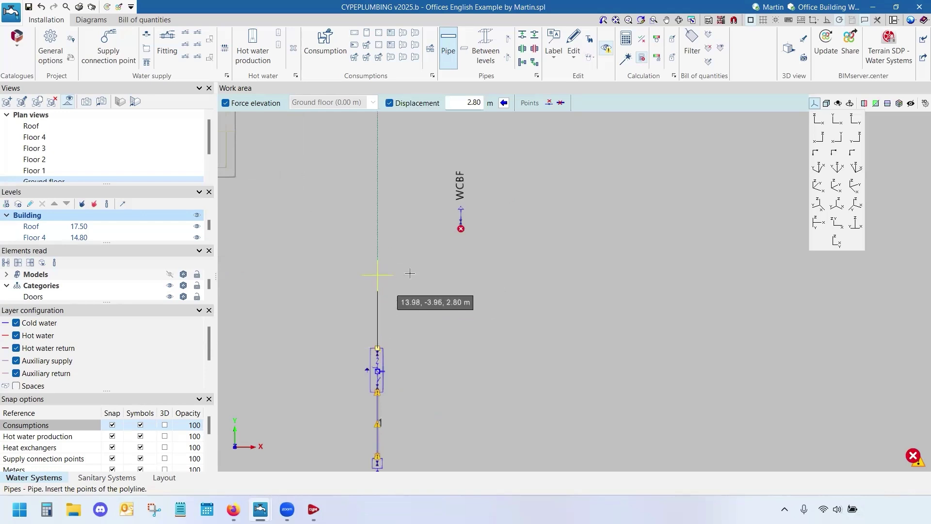
{"action": "left_click", "coordinate": [474, 271]}
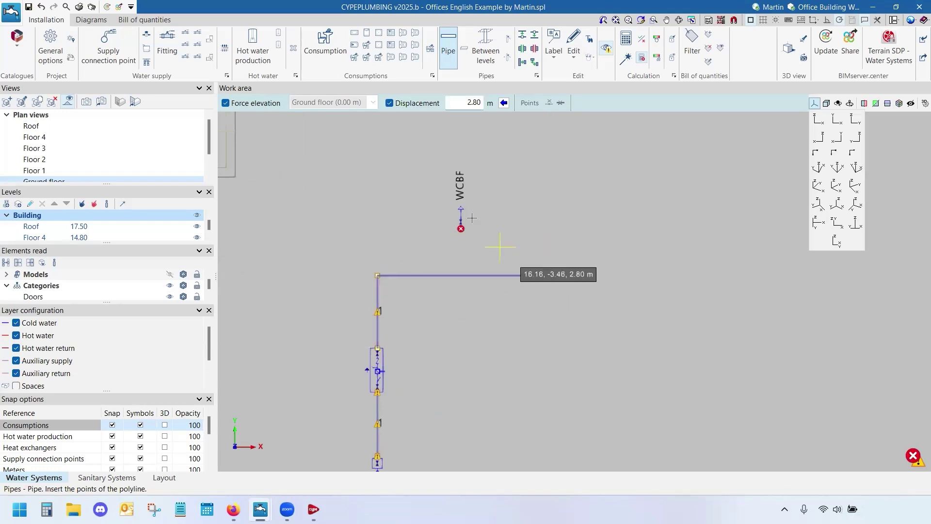
{"action": "left_click", "coordinate": [460, 231]}
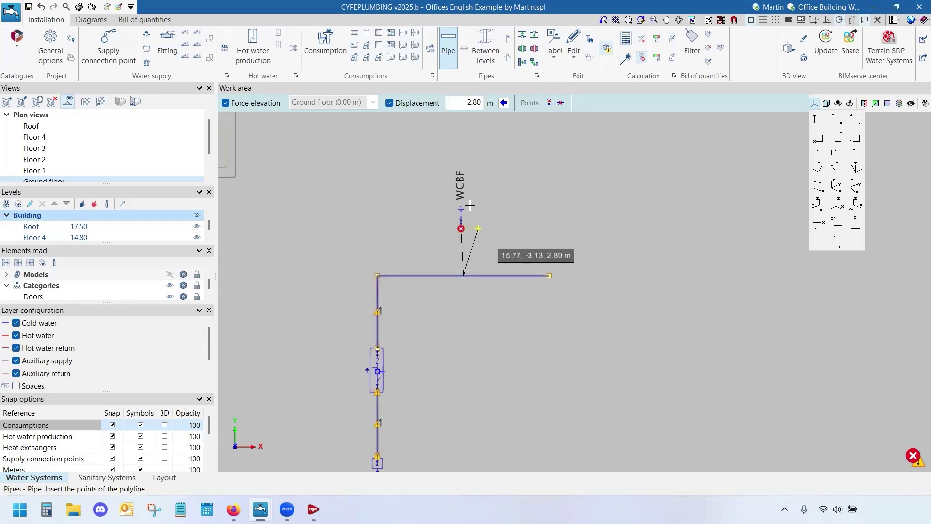
{"action": "left_click", "coordinate": [461, 276]}
{"action": "scroll", "coordinate": [460, 275], "scroll_direction": "up", "scroll_amount": 3}
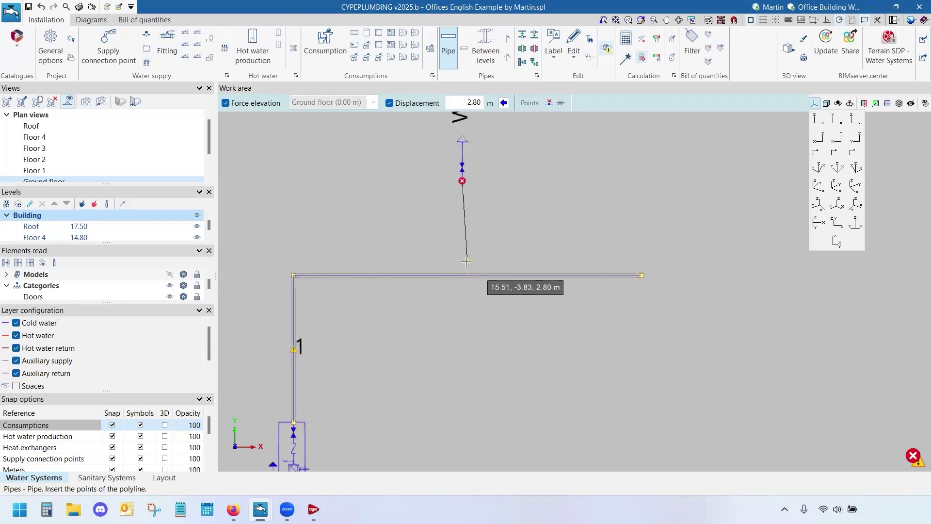
Delete the surplus pipe stub on the right and return the view to a top-down plan.
{"action": "left_click", "coordinate": [572, 37]}
{"action": "left_click", "coordinate": [596, 132]}
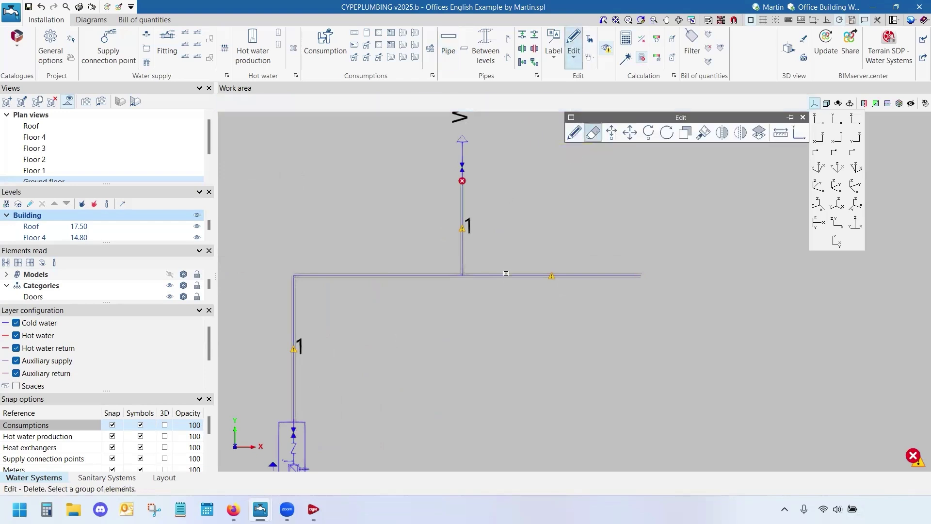
{"action": "right_click", "coordinate": [476, 327]}
{"action": "scroll", "coordinate": [477, 328], "scroll_direction": "down", "scroll_amount": 2}
{"action": "scroll", "coordinate": [528, 310], "scroll_direction": "down", "scroll_amount": 5}
{"action": "middle_click_drag", "start_coordinate": [539, 327], "coordinate": [499, 257], "text": "shift"}
{"action": "scroll", "coordinate": [529, 369], "scroll_direction": "up", "scroll_amount": 3}
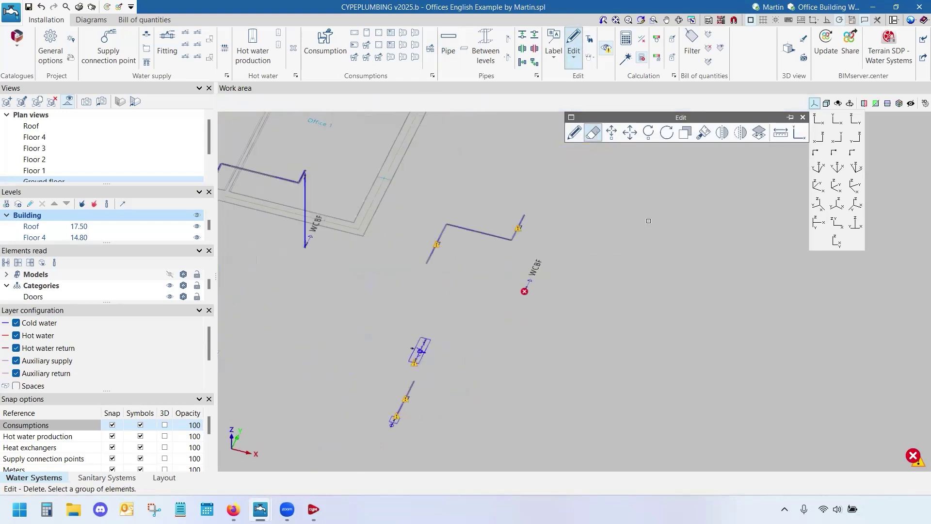
{"action": "left_click", "coordinate": [832, 120]}
Generate the vertical pipes for the right-hand WCBF branch using Vertical pipes.
{"action": "middle_click_drag", "start_coordinate": [630, 396], "coordinate": [472, 258]}
{"action": "scroll", "coordinate": [587, 213], "scroll_direction": "up", "scroll_amount": 4}
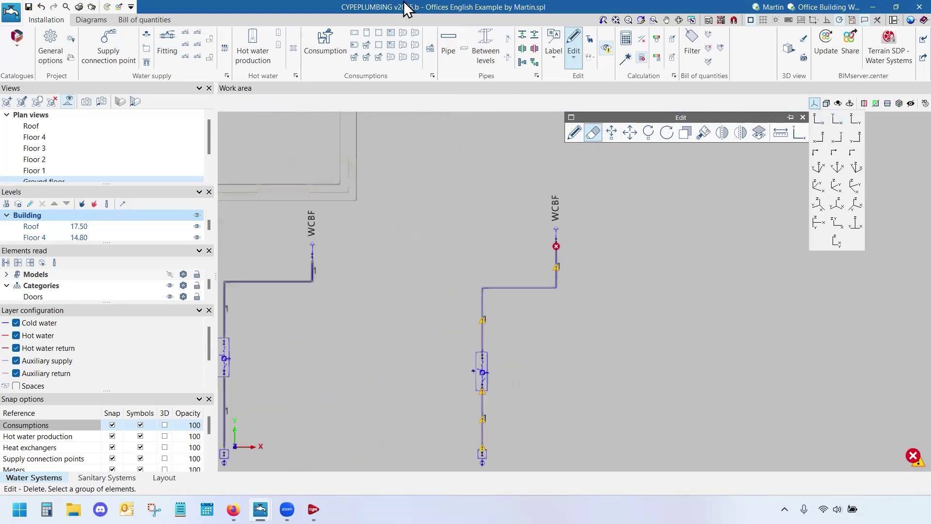
{"action": "left_click", "coordinate": [509, 58]}
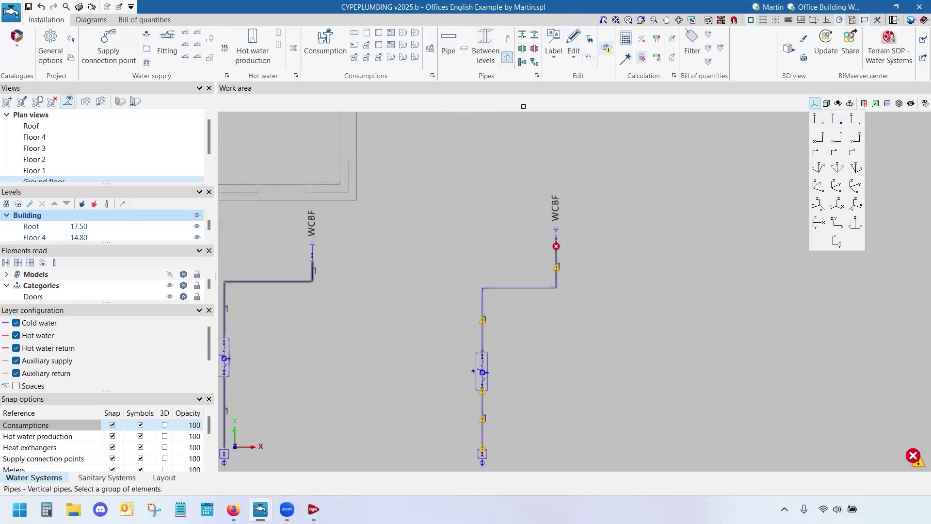
{"action": "scroll", "coordinate": [559, 228], "scroll_direction": "up", "scroll_amount": 1}
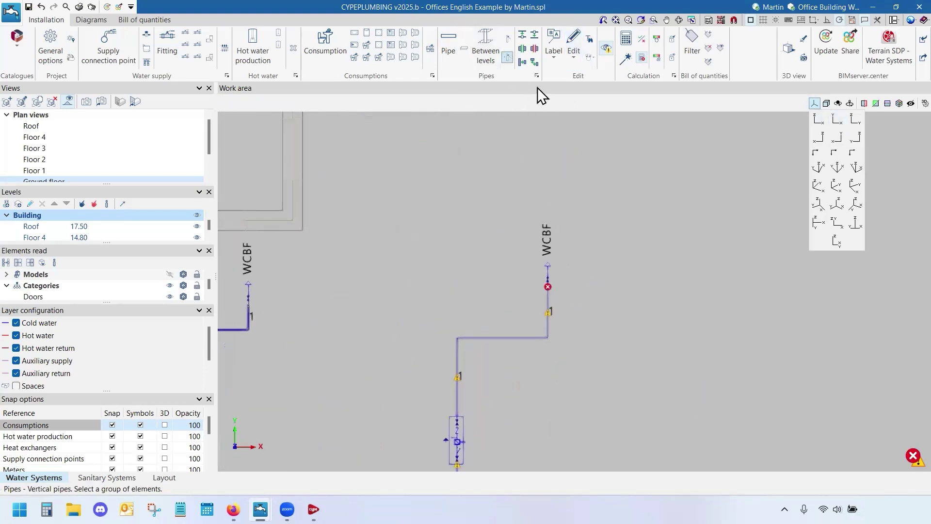
{"action": "left_click", "coordinate": [577, 237]}
{"action": "scroll", "coordinate": [406, 333], "scroll_direction": "down", "scroll_amount": 4}
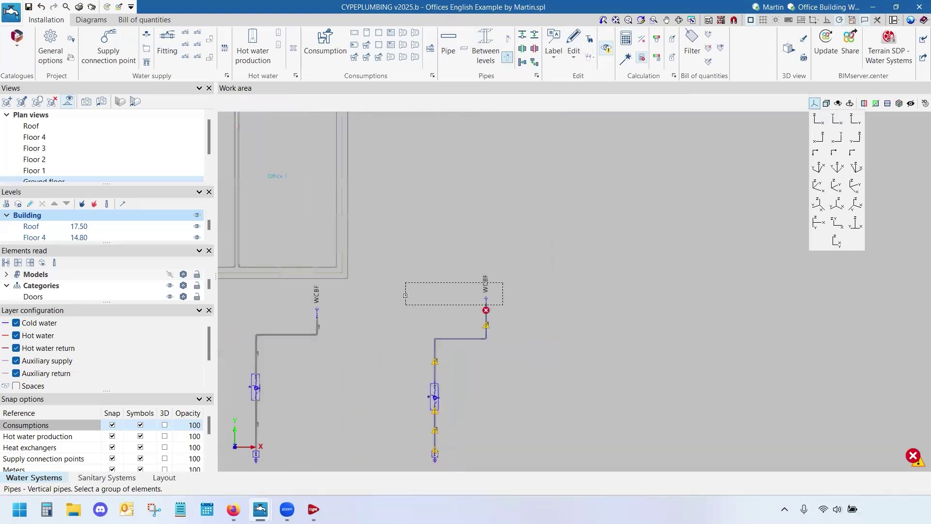
{"action": "left_click", "coordinate": [364, 401]}
{"action": "left_click", "coordinate": [466, 277]}
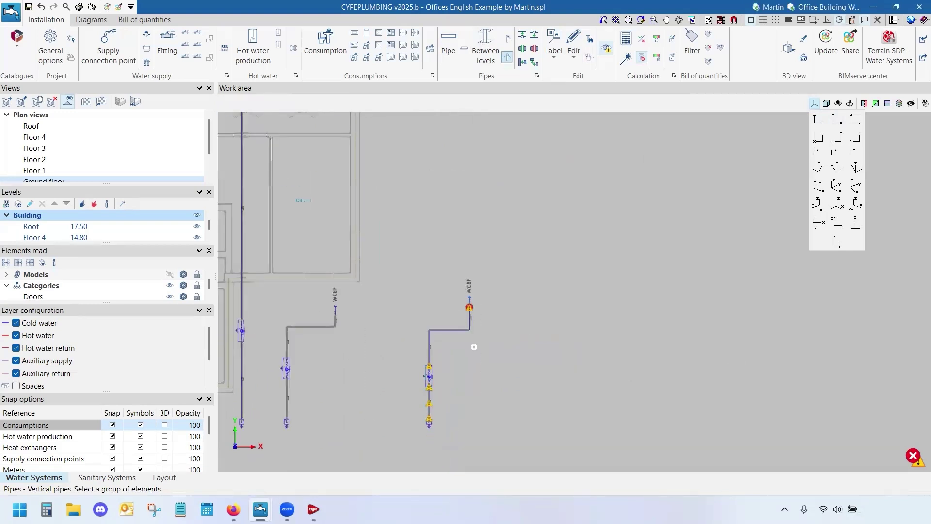
Orbit to an isometric view of the new pipes and run the pipe sizing calculation.
{"action": "scroll", "coordinate": [510, 315], "scroll_direction": "up", "scroll_amount": 2}
{"action": "middle_click_drag", "start_coordinate": [510, 316], "coordinate": [446, 272], "text": "shift"}
{"action": "scroll", "coordinate": [412, 344], "scroll_direction": "up", "scroll_amount": 2}
{"action": "middle_click_drag", "start_coordinate": [414, 341], "coordinate": [468, 306]}
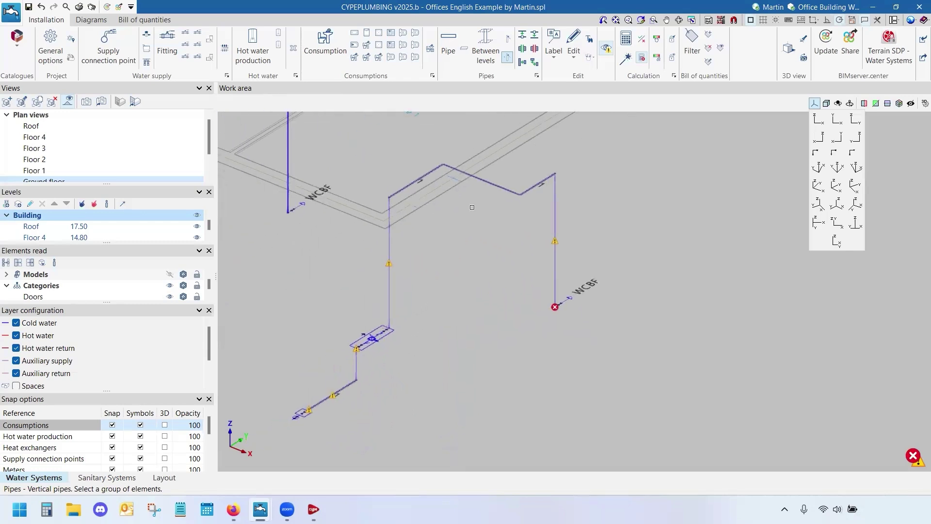
{"action": "left_click", "coordinate": [628, 60]}
Run the pipe design calculation and inspect the sized pipes in isometric and top-down views.
{"action": "left_click", "coordinate": [625, 56]}
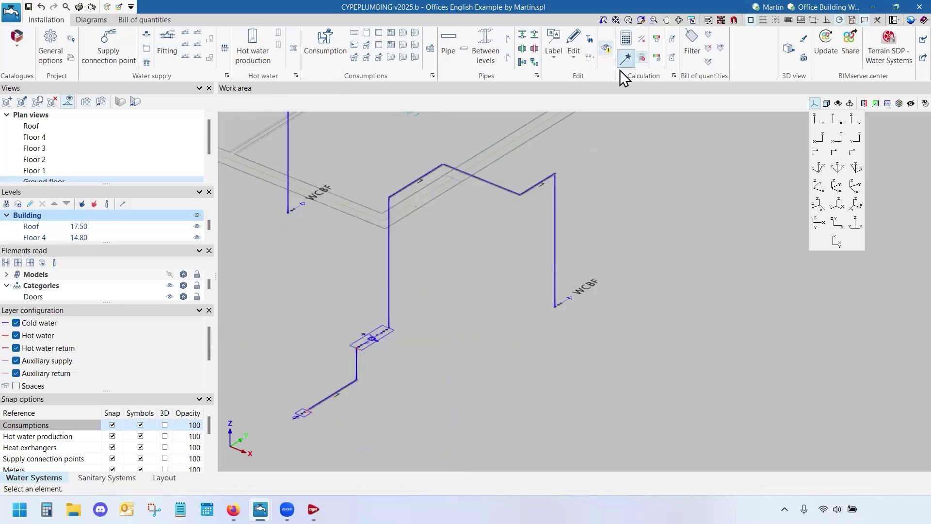
{"action": "scroll", "coordinate": [572, 361], "scroll_direction": "down", "scroll_amount": 5}
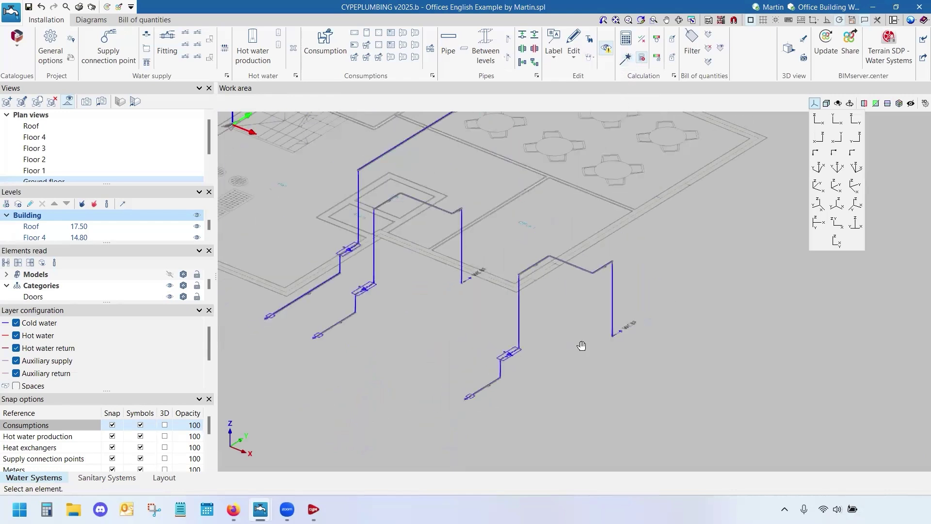
{"action": "scroll", "coordinate": [429, 439], "scroll_direction": "up", "scroll_amount": 3}
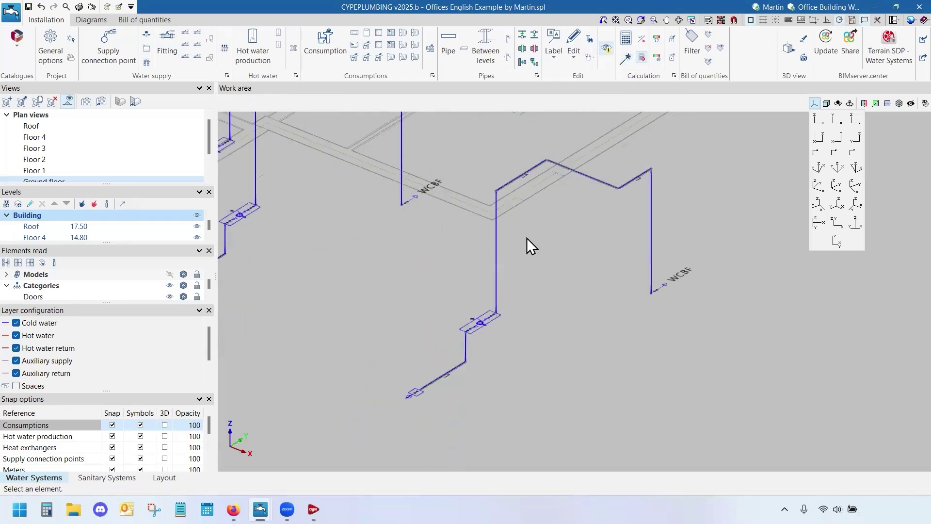
{"action": "scroll", "coordinate": [546, 287], "scroll_direction": "down", "scroll_amount": 1}
{"action": "middle_click_drag", "start_coordinate": [547, 287], "coordinate": [436, 329]}
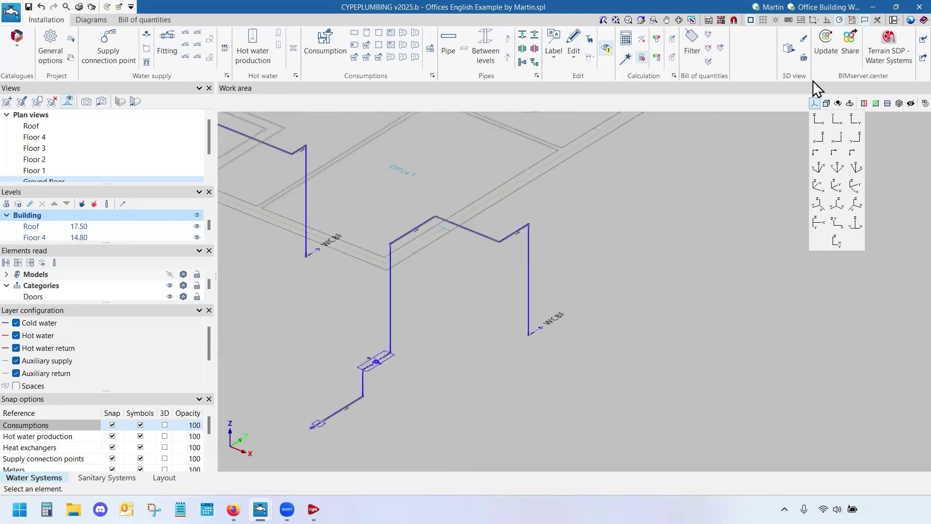
{"action": "left_click", "coordinate": [818, 116]}
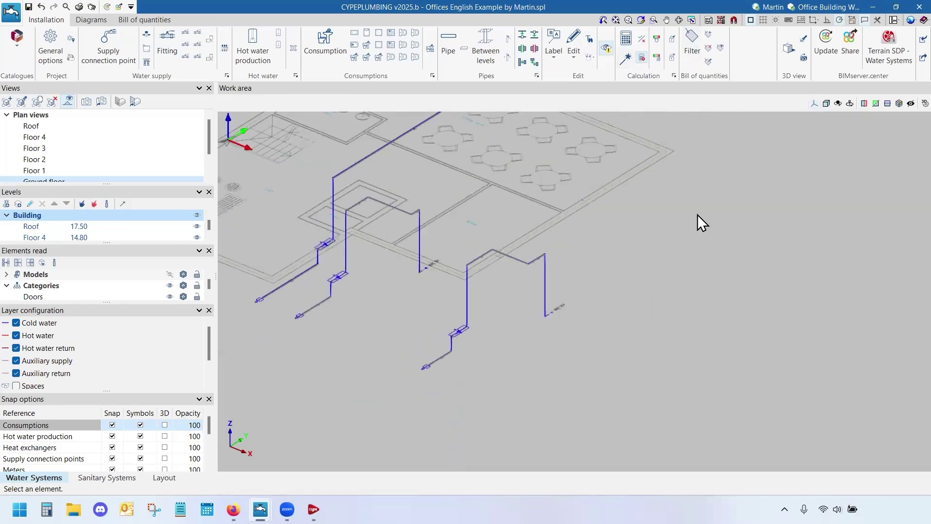
{"action": "left_click", "coordinate": [818, 104]}
{"action": "left_click", "coordinate": [837, 118]}
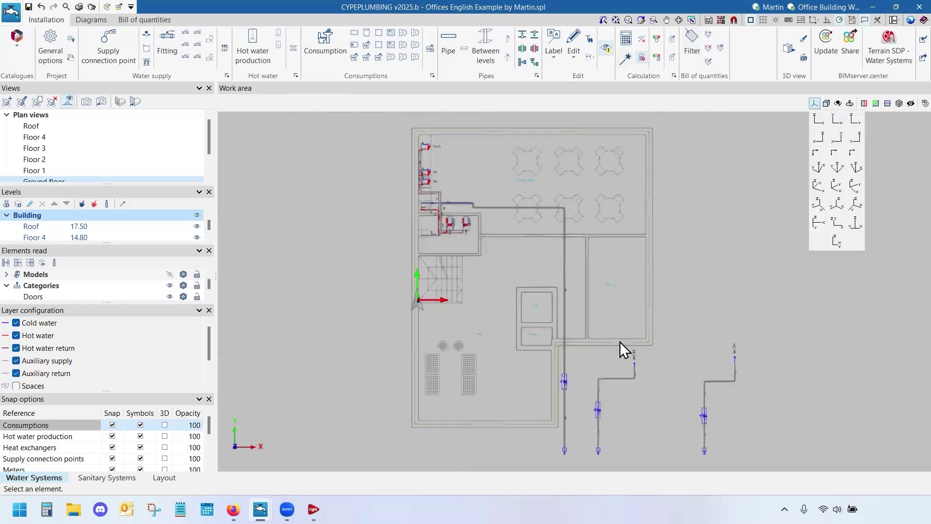
{"action": "scroll", "coordinate": [558, 300], "scroll_direction": "up", "scroll_amount": 2}
{"action": "scroll", "coordinate": [552, 328], "scroll_direction": "down", "scroll_amount": 4}
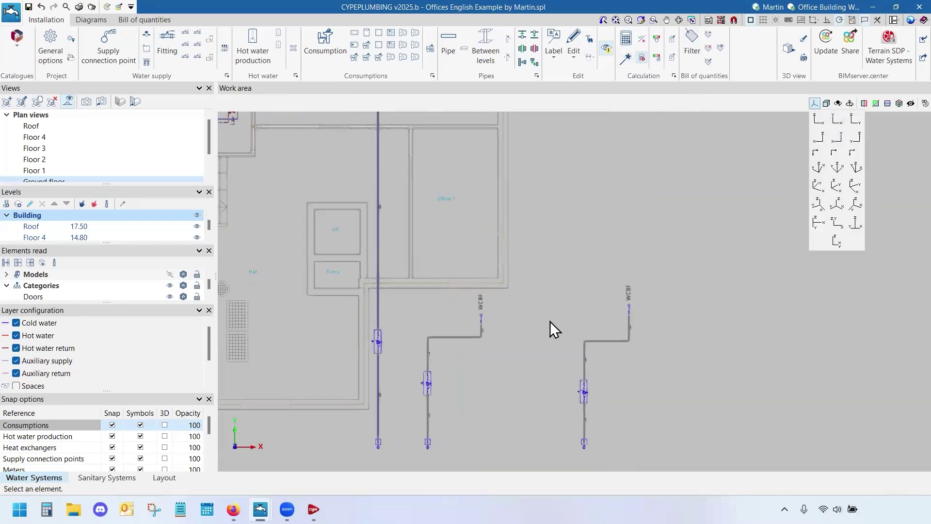
{"action": "scroll", "coordinate": [504, 262], "scroll_direction": "up", "scroll_amount": 1}
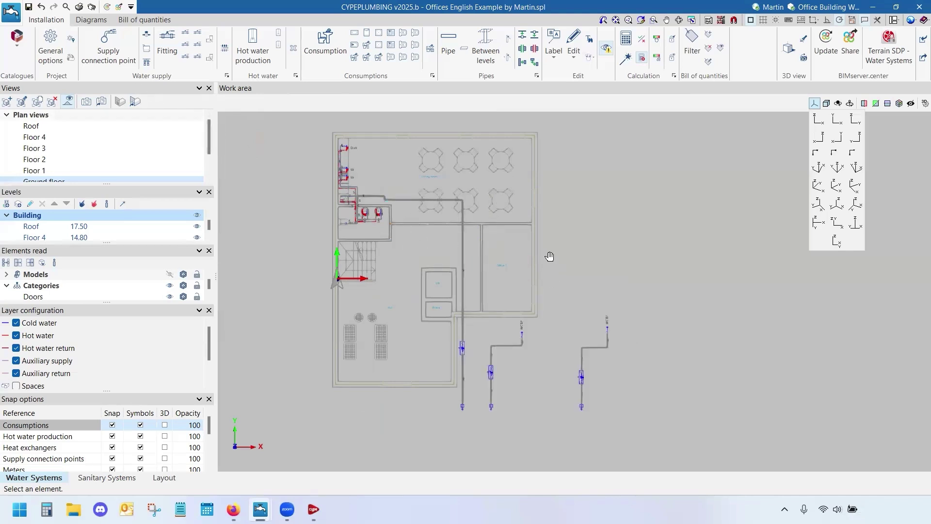
{"action": "middle_click_drag", "start_coordinate": [548, 255], "coordinate": [581, 261]}
{"action": "scroll", "coordinate": [96, 165], "scroll_direction": "down", "scroll_amount": 1}
Open the building's 3D view and orbit the whole water installation from Ground floor to Roof.
{"action": "left_click", "coordinate": [75, 169]}
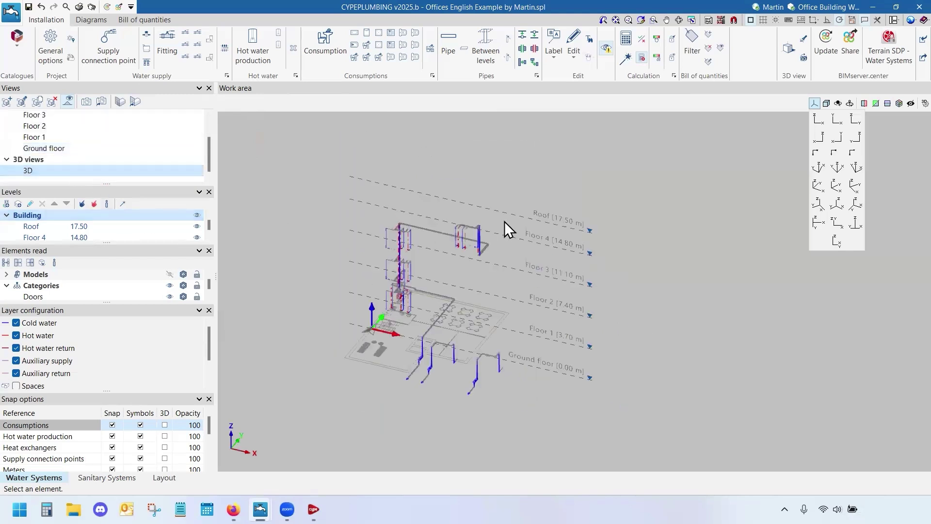
{"action": "scroll", "coordinate": [512, 227], "scroll_direction": "down", "scroll_amount": 2}
{"action": "scroll", "coordinate": [490, 308], "scroll_direction": "up", "scroll_amount": 4}
{"action": "mouse_move", "coordinate": [437, 269]}
{"action": "middle_mouse_down", "text": "shift"}
{"action": "mouse_move", "coordinate": [487, 271]}
{"action": "mouse_move", "coordinate": [449, 269]}
{"action": "middle_mouse_up", "text": "shift"}
{"action": "scroll", "coordinate": [376, 255], "scroll_direction": "up", "scroll_amount": 3}
{"action": "scroll", "coordinate": [631, 277], "scroll_direction": "down", "scroll_amount": 3}
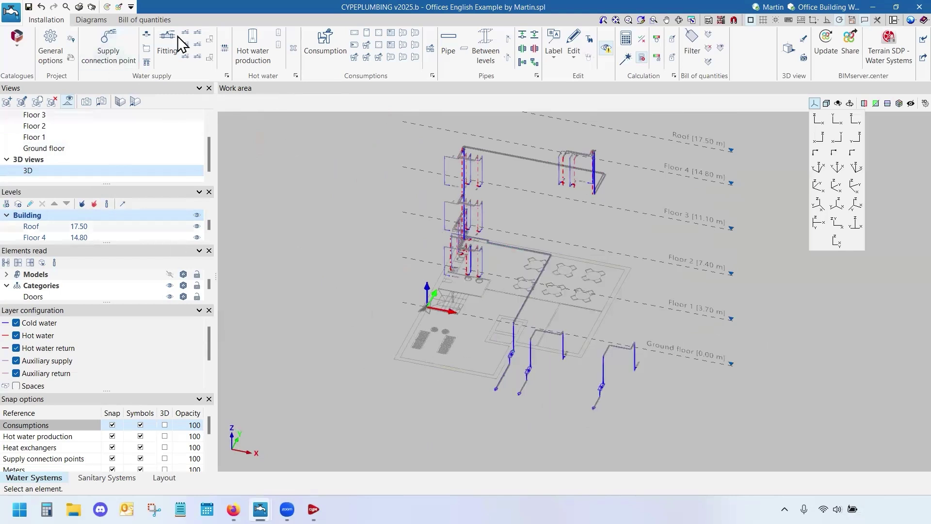
Generate the project drawings in DWG format and open the A3 drawing layouts.
{"action": "left_click", "coordinate": [91, 8]}
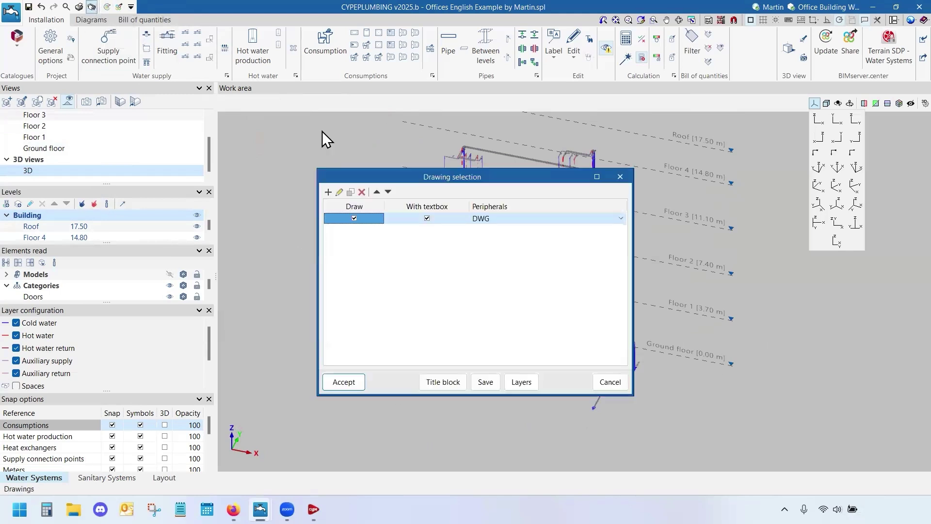
{"action": "left_click", "coordinate": [620, 218]}
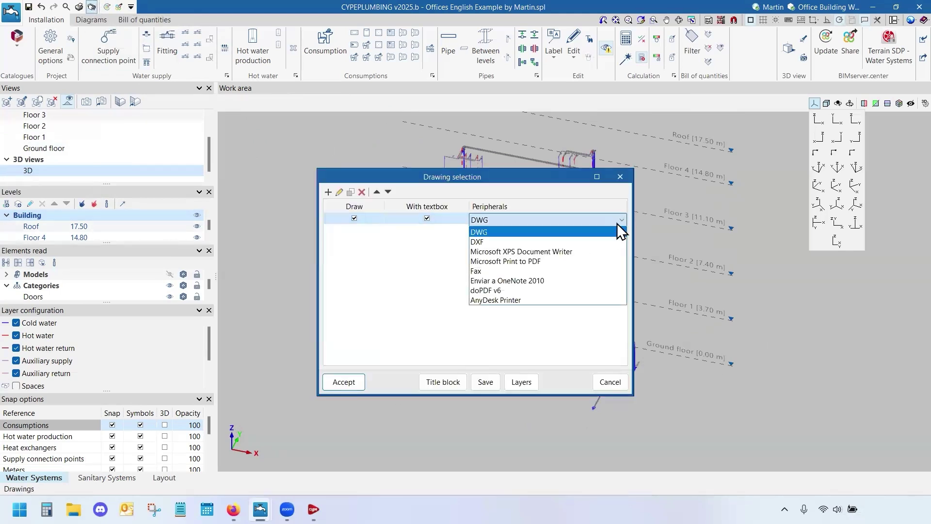
{"action": "left_click", "coordinate": [619, 218]}
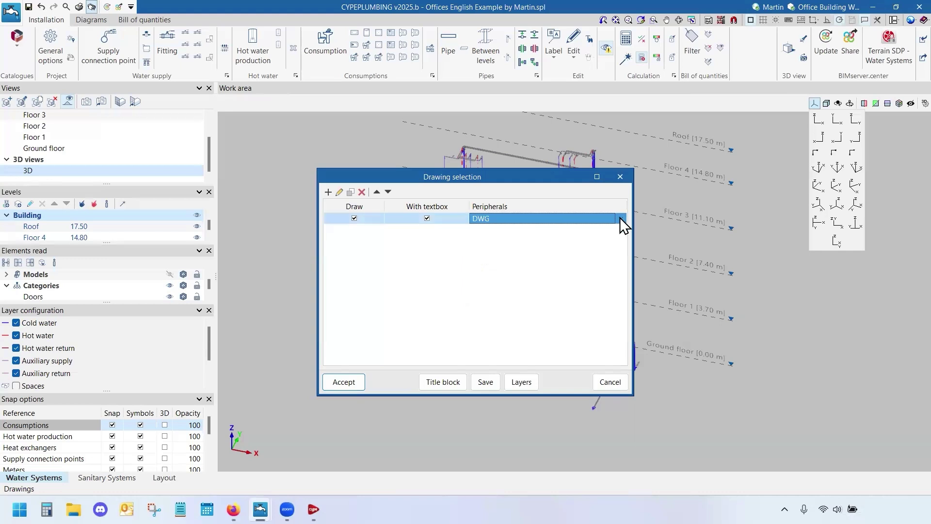
{"action": "left_click", "coordinate": [350, 382]}
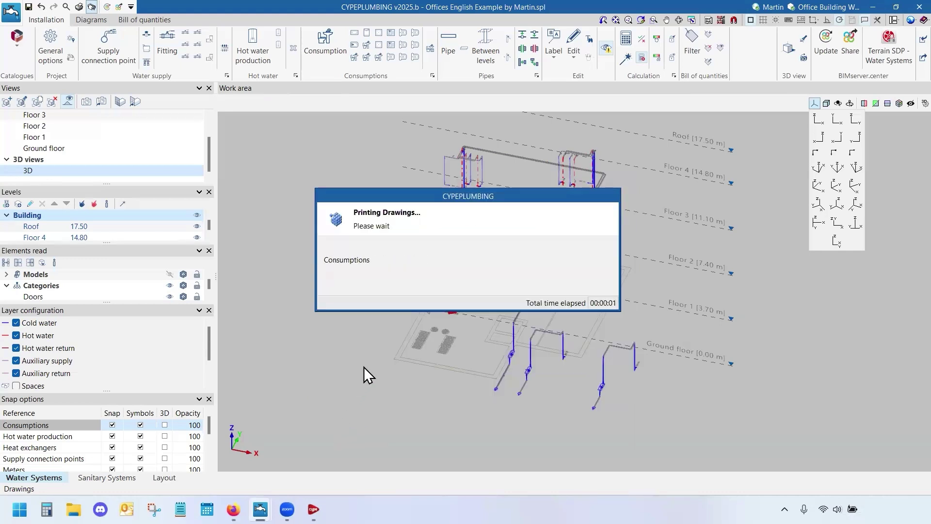
{"action": "left_click", "coordinate": [661, 287]}
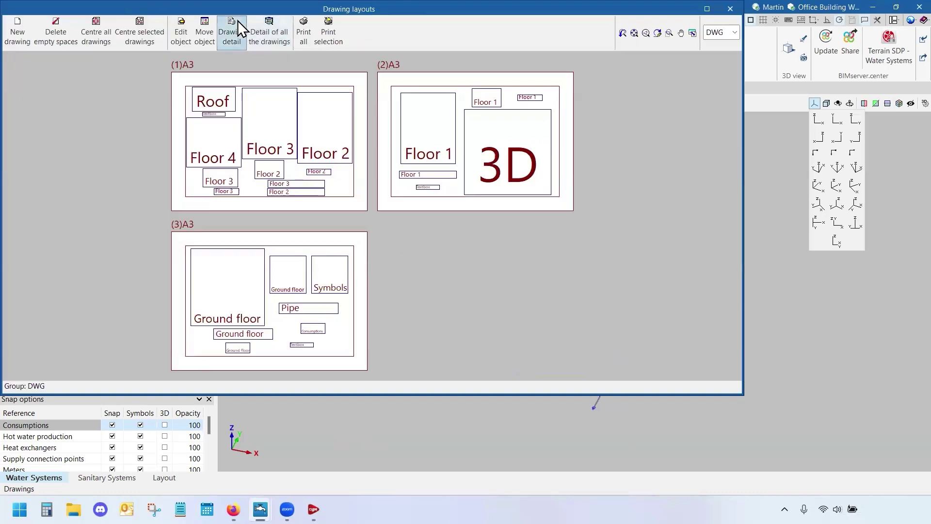
Show full drawing details on all sheets and review sheet (1)A3.
{"action": "left_click", "coordinate": [256, 26]}
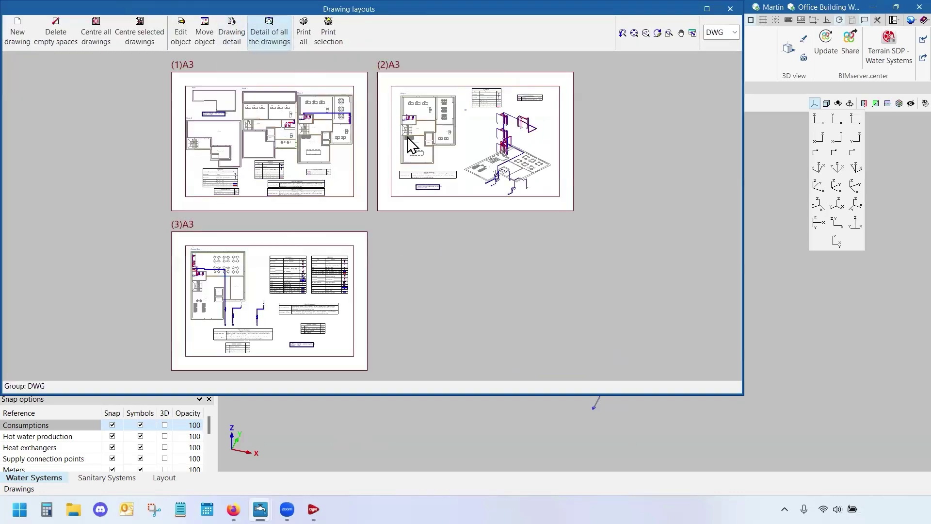
{"action": "scroll", "coordinate": [425, 127], "scroll_direction": "up", "scroll_amount": 3}
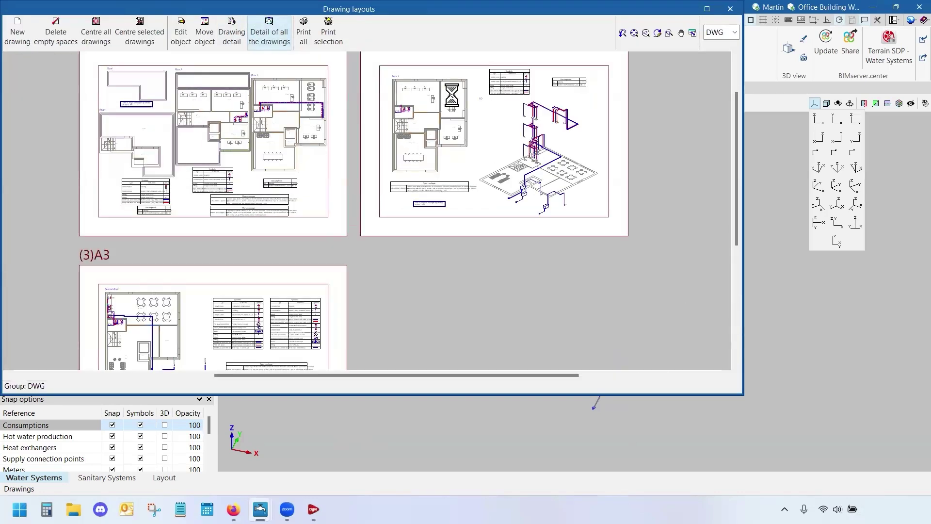
{"action": "scroll", "coordinate": [561, 141], "scroll_direction": "up", "scroll_amount": 4}
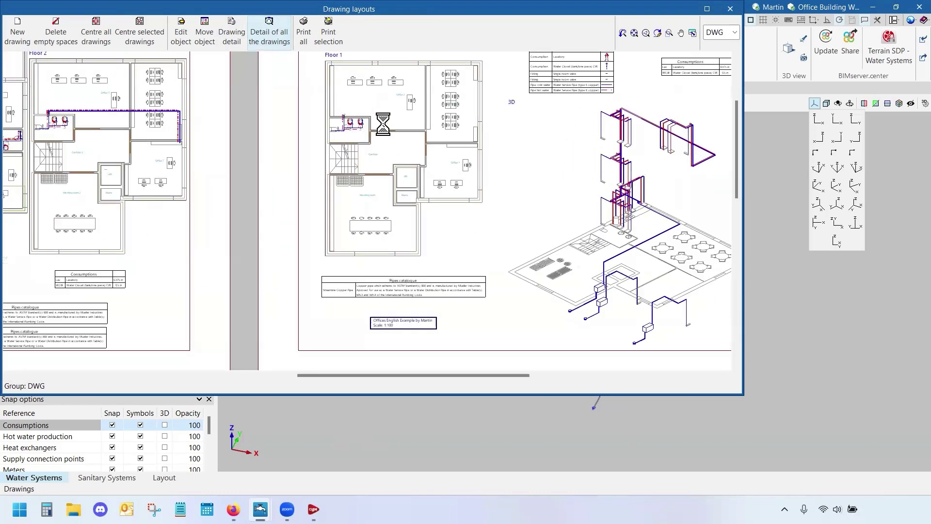
{"action": "scroll", "coordinate": [332, 126], "scroll_direction": "up", "scroll_amount": 4}
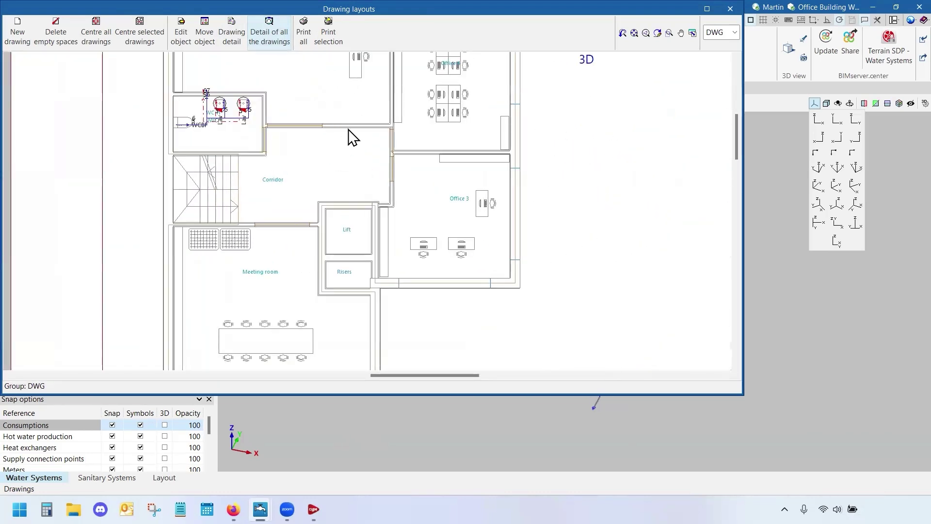
{"action": "mouse_move", "coordinate": [327, 106]}
{"action": "middle_mouse_down"}
{"action": "mouse_move", "coordinate": [351, 135]}
{"action": "mouse_move", "coordinate": [386, 250]}
{"action": "mouse_move", "coordinate": [482, 229]}
{"action": "mouse_move", "coordinate": [194, 184]}
{"action": "mouse_move", "coordinate": [476, 216]}
{"action": "middle_mouse_up"}
{"action": "scroll", "coordinate": [266, 181], "scroll_direction": "down", "scroll_amount": 4}
{"action": "scroll", "coordinate": [398, 209], "scroll_direction": "up", "scroll_amount": 2}
{"action": "mouse_move", "coordinate": [289, 202]}
{"action": "middle_mouse_down"}
{"action": "mouse_move", "coordinate": [633, 175]}
{"action": "mouse_move", "coordinate": [258, 141]}
{"action": "middle_mouse_up"}
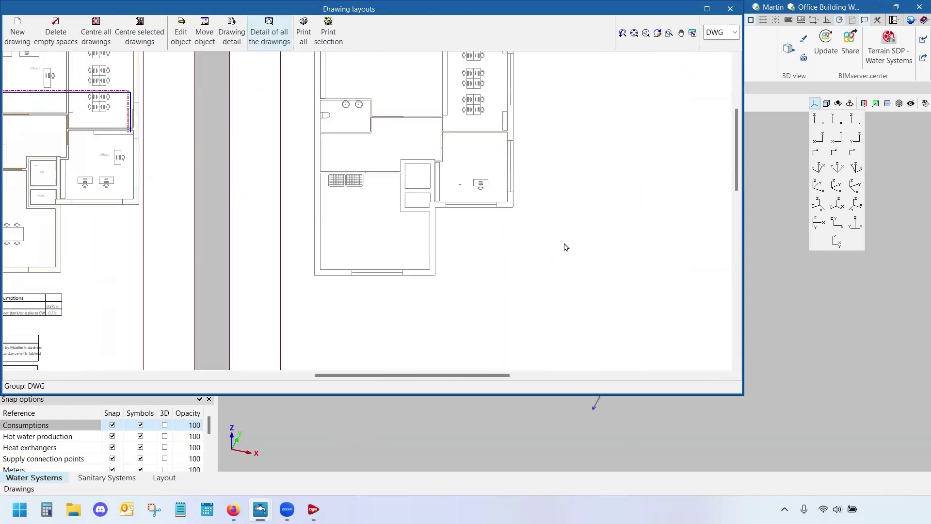
Review the Floor 1 plan and isometric on sheet (2)A3, then close the layouts window.
{"action": "middle_click_drag", "start_coordinate": [563, 247], "coordinate": [329, 218]}
{"action": "scroll", "coordinate": [448, 253], "scroll_direction": "down", "scroll_amount": 4}
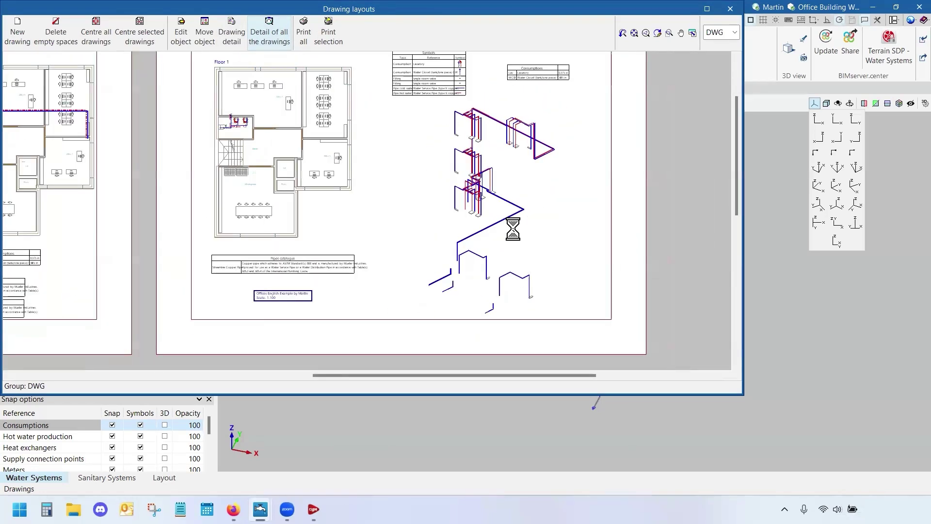
{"action": "scroll", "coordinate": [218, 249], "scroll_direction": "down", "scroll_amount": 4}
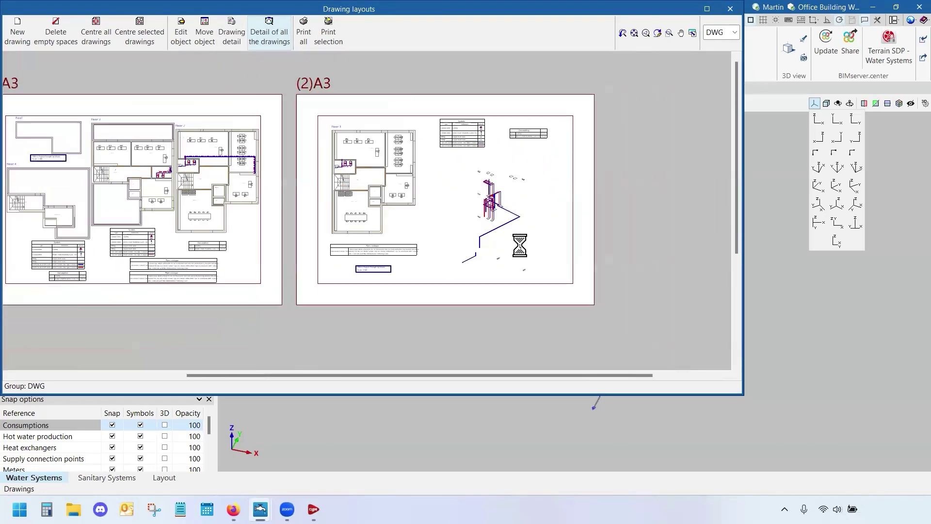
{"action": "mouse_move", "coordinate": [381, 234]}
{"action": "middle_mouse_down"}
{"action": "mouse_move", "coordinate": [220, 188]}
{"action": "mouse_move", "coordinate": [216, 152]}
{"action": "mouse_move", "coordinate": [229, 136]}
{"action": "middle_mouse_up"}
{"action": "mouse_move", "coordinate": [276, 174]}
{"action": "middle_mouse_down"}
{"action": "mouse_move", "coordinate": [292, 209]}
{"action": "mouse_move", "coordinate": [280, 260]}
{"action": "middle_mouse_up"}
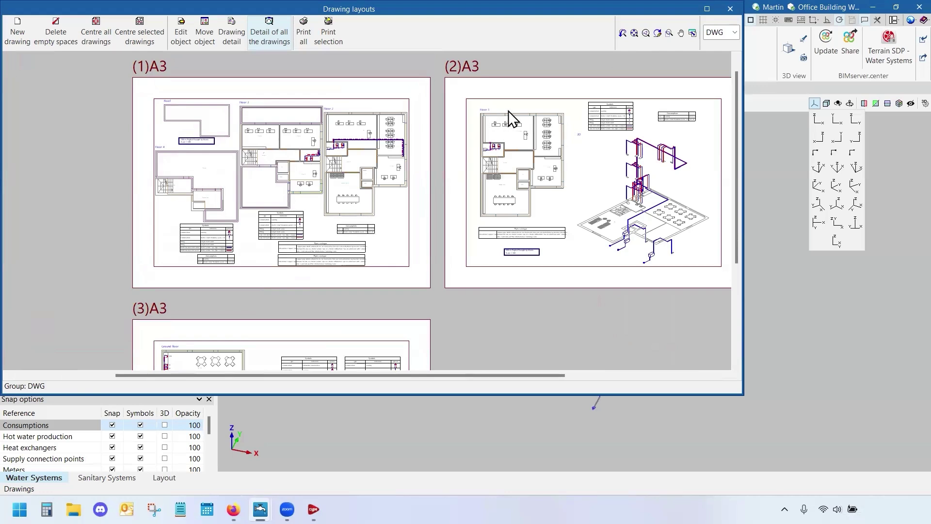
{"action": "scroll", "coordinate": [303, 211], "scroll_direction": "down", "scroll_amount": 1}
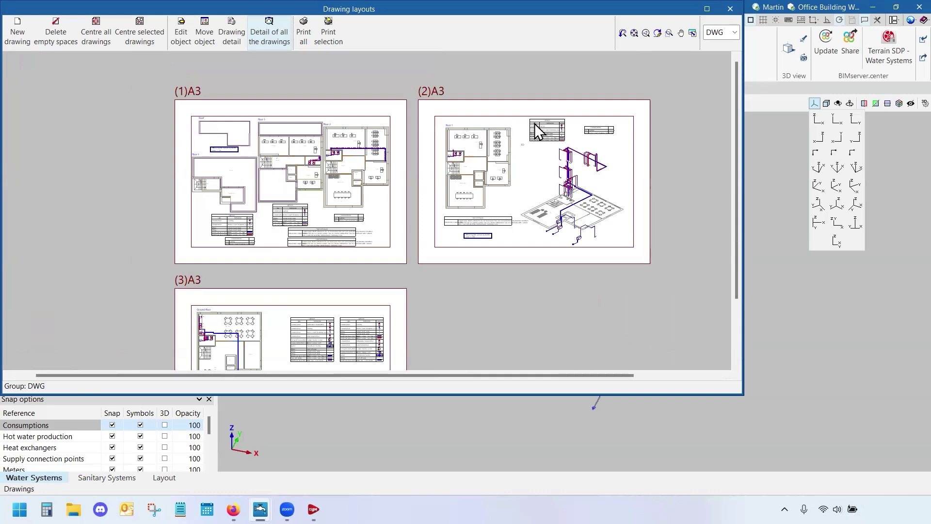
{"action": "scroll", "coordinate": [617, 124], "scroll_direction": "up", "scroll_amount": 2}
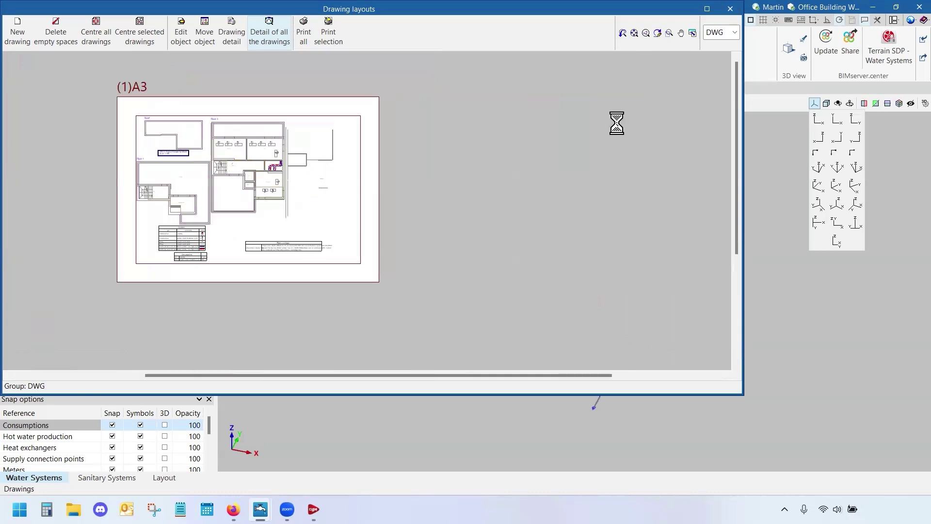
{"action": "scroll", "coordinate": [344, 160], "scroll_direction": "down", "scroll_amount": 3}
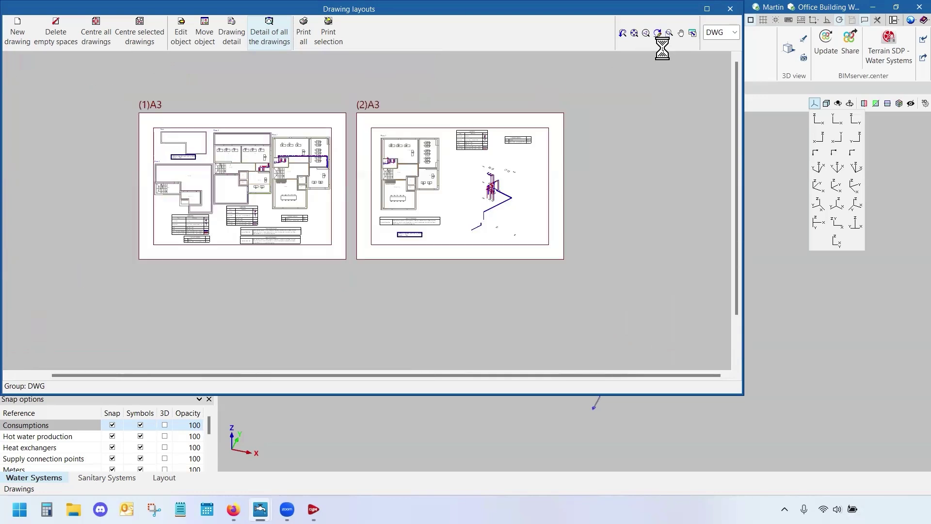
{"action": "left_click", "coordinate": [729, 9]}
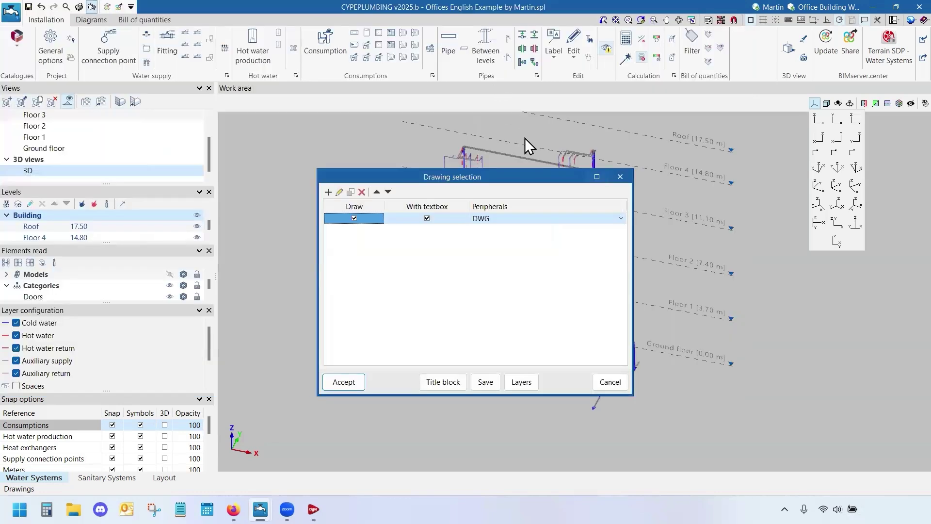
Cancel the drawing selection, then scroll the Materials report's Streamline Copper and Polypropylene PPR catalogues.
{"action": "left_click", "coordinate": [606, 380]}
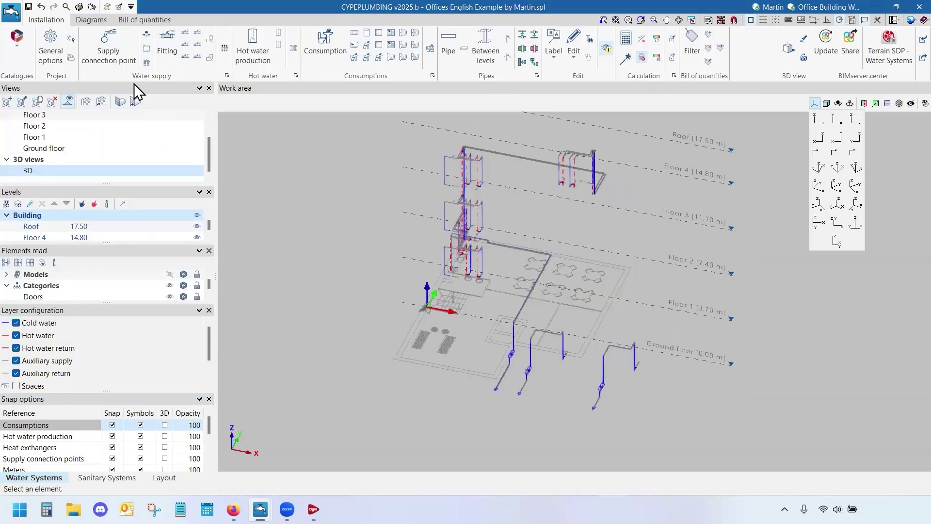
{"action": "left_click", "coordinate": [78, 7]}
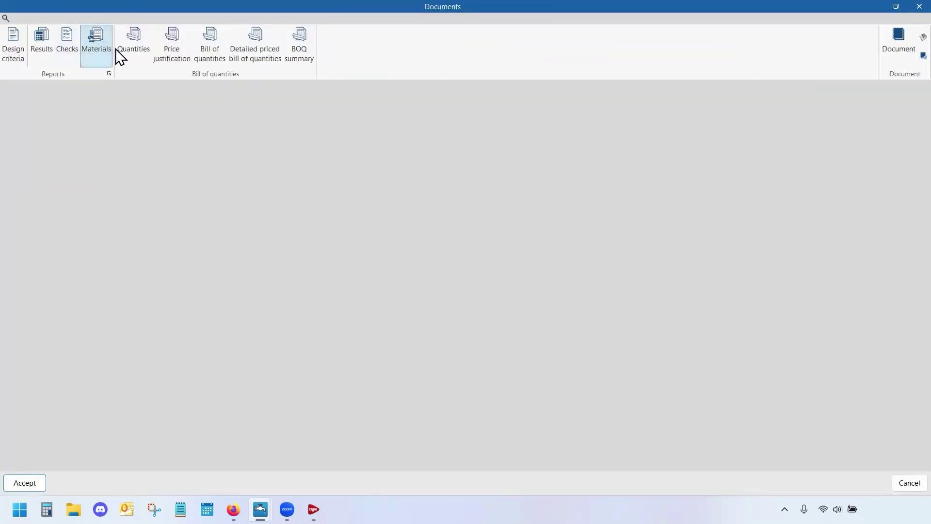
{"action": "left_click", "coordinate": [89, 43]}
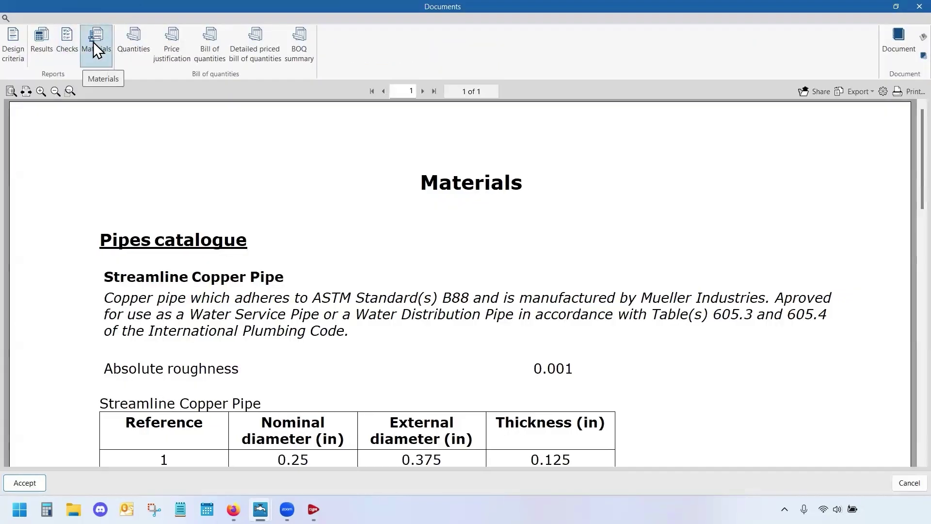
{"action": "scroll", "coordinate": [349, 218], "scroll_direction": "down", "scroll_amount": 3}
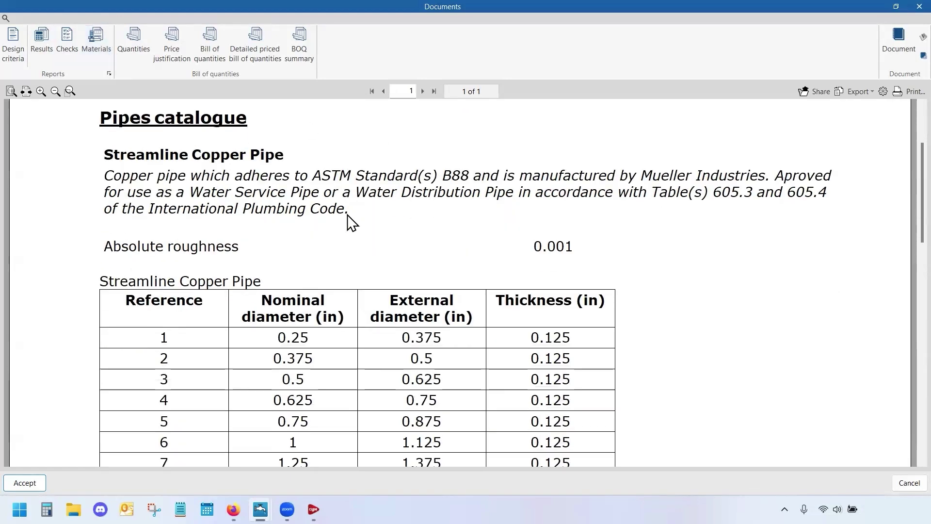
{"action": "scroll", "coordinate": [350, 219], "scroll_direction": "up", "scroll_amount": 1}
{"action": "scroll", "coordinate": [354, 224], "scroll_direction": "down", "scroll_amount": 2}
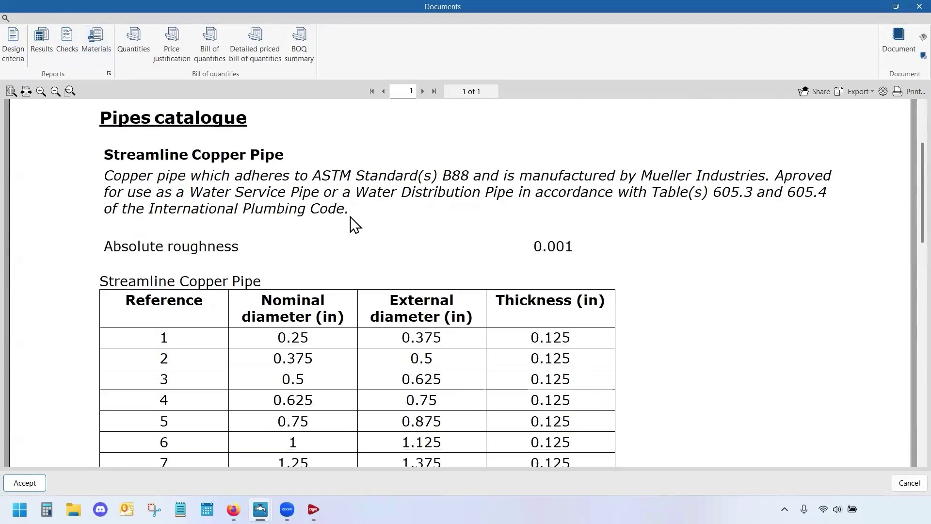
{"action": "scroll", "coordinate": [354, 225], "scroll_direction": "up", "scroll_amount": 1}
{"action": "scroll", "coordinate": [232, 216], "scroll_direction": "down", "scroll_amount": 6}
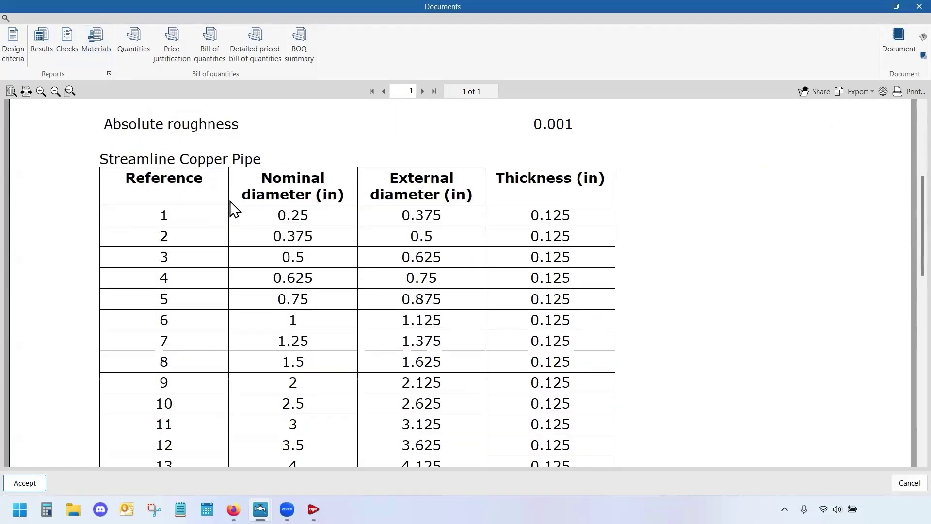
{"action": "scroll", "coordinate": [321, 219], "scroll_direction": "up", "scroll_amount": 8}
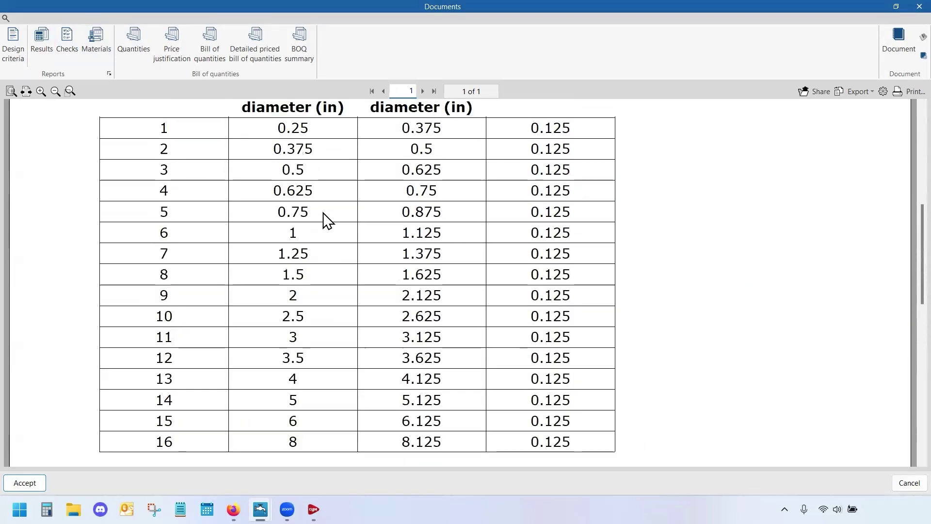
{"action": "scroll", "coordinate": [320, 208], "scroll_direction": "up", "scroll_amount": 2}
{"action": "scroll", "coordinate": [290, 209], "scroll_direction": "down", "scroll_amount": 2}
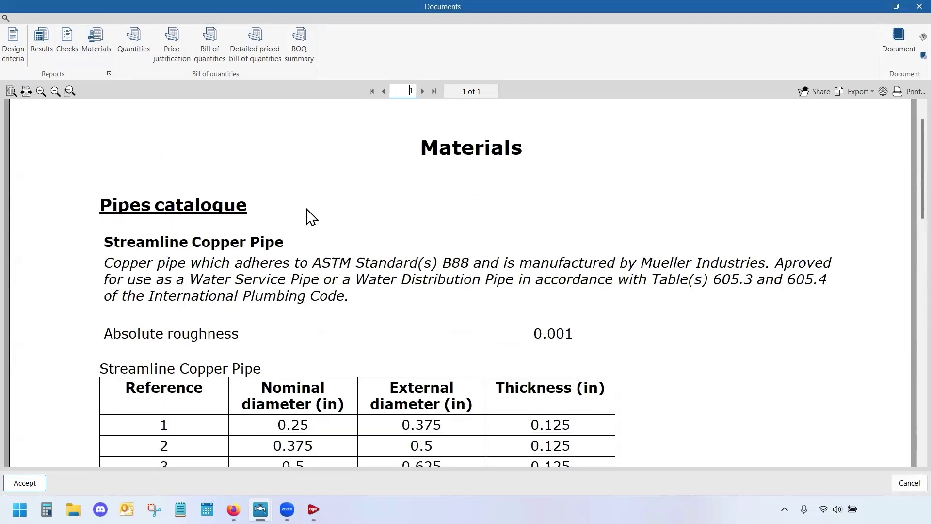
{"action": "scroll", "coordinate": [253, 251], "scroll_direction": "down", "scroll_amount": 9}
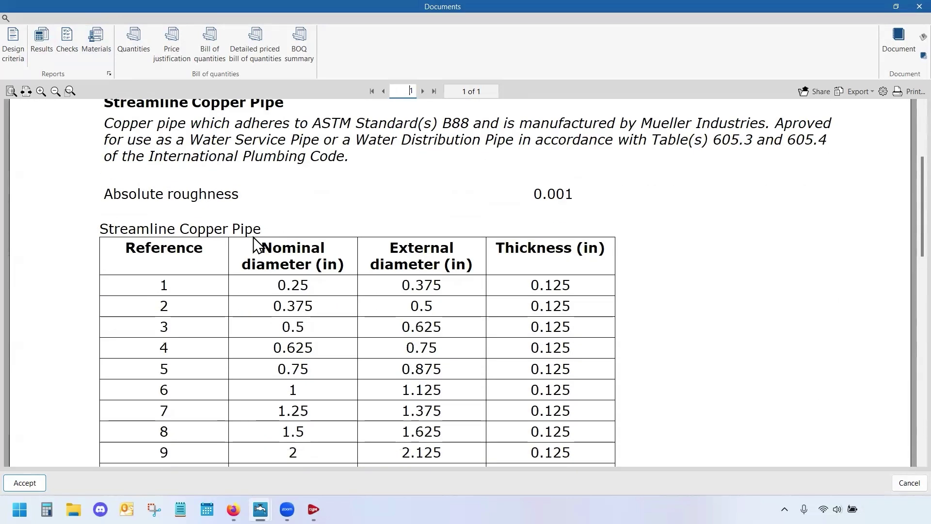
{"action": "scroll", "coordinate": [290, 270], "scroll_direction": "down", "scroll_amount": 2}
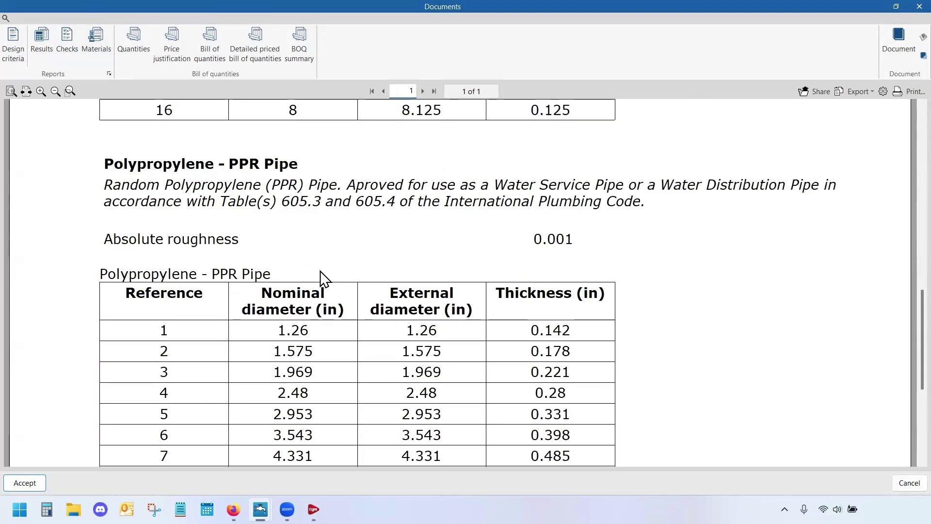
{"action": "scroll", "coordinate": [322, 274], "scroll_direction": "down", "scroll_amount": 1}
{"action": "scroll", "coordinate": [291, 140], "scroll_direction": "down", "scroll_amount": 2}
{"action": "scroll", "coordinate": [305, 218], "scroll_direction": "down", "scroll_amount": 2}
{"action": "scroll", "coordinate": [300, 243], "scroll_direction": "up", "scroll_amount": 1}
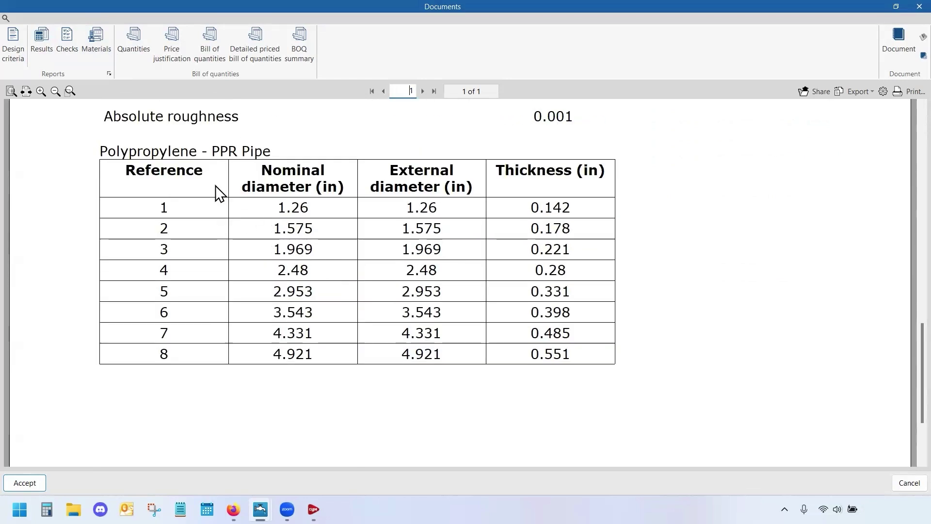
Scroll the Checks report to page 6, confirming all type K copper pipe checks verified.
{"action": "left_click", "coordinate": [68, 36]}
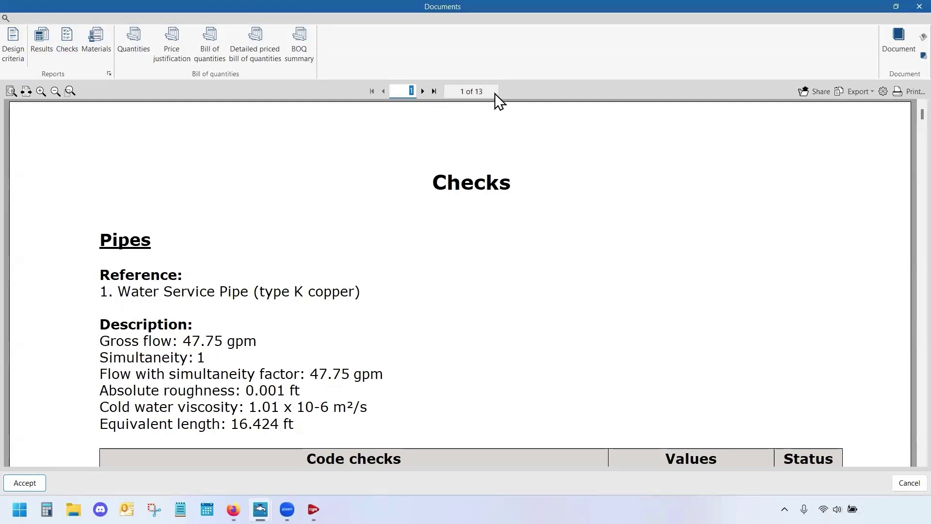
{"action": "scroll", "coordinate": [519, 151], "scroll_direction": "down", "scroll_amount": 1}
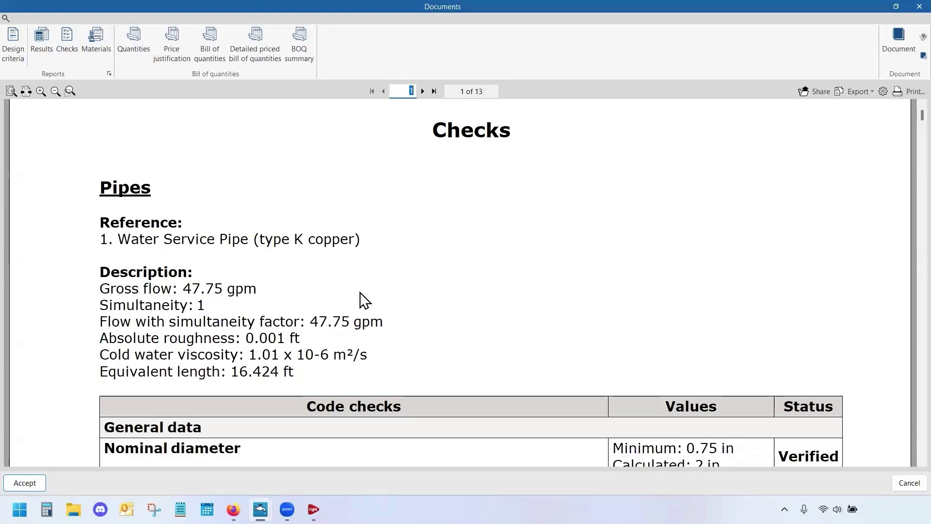
{"action": "scroll", "coordinate": [276, 249], "scroll_direction": "down", "scroll_amount": 2}
{"action": "scroll", "coordinate": [226, 218], "scroll_direction": "down", "scroll_amount": 2}
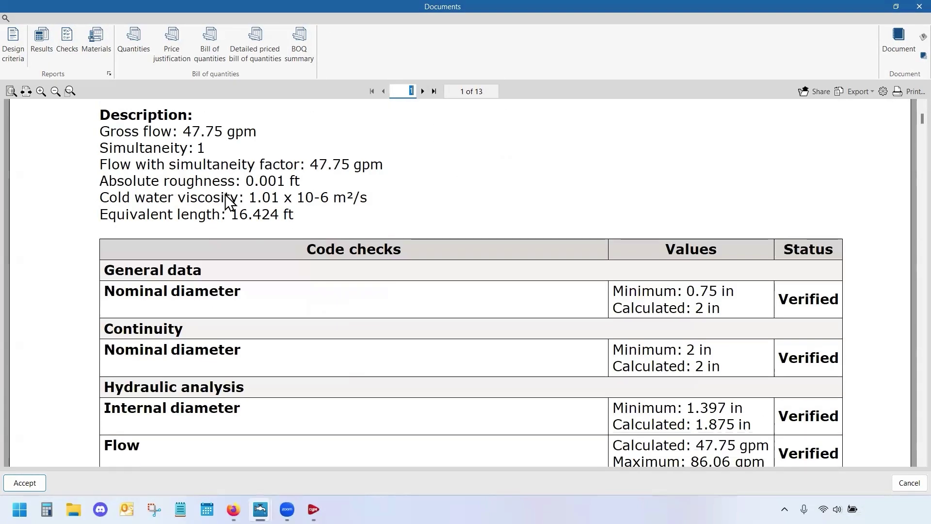
{"action": "scroll", "coordinate": [227, 209], "scroll_direction": "up", "scroll_amount": 2}
{"action": "scroll", "coordinate": [350, 252], "scroll_direction": "down", "scroll_amount": 2}
{"action": "scroll", "coordinate": [485, 317], "scroll_direction": "down", "scroll_amount": 1}
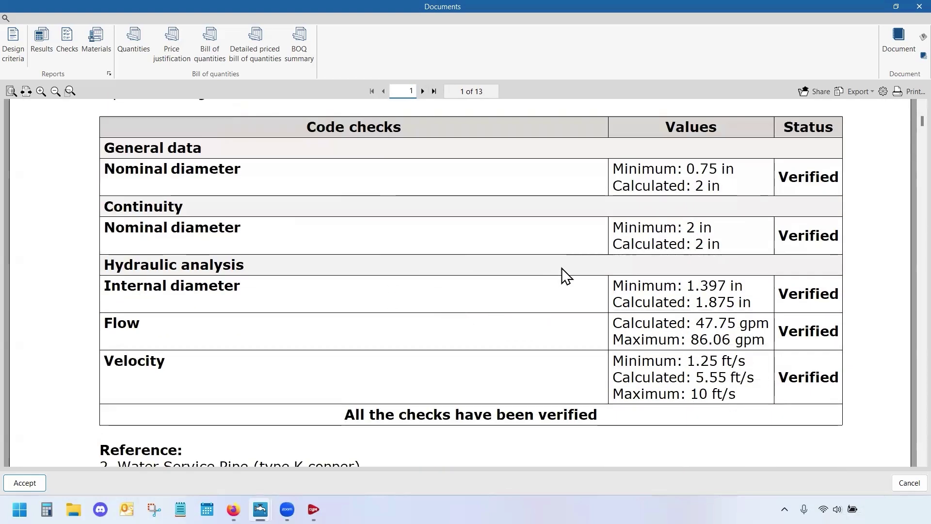
{"action": "scroll", "coordinate": [581, 269], "scroll_direction": "down", "scroll_amount": 1}
{"action": "scroll", "coordinate": [600, 268], "scroll_direction": "down", "scroll_amount": 1}
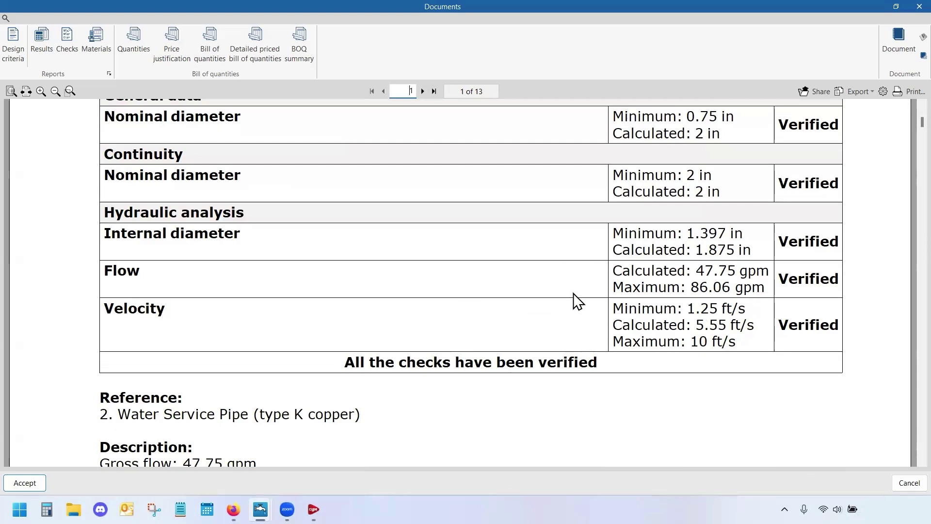
{"action": "scroll", "coordinate": [625, 295], "scroll_direction": "down", "scroll_amount": 10}
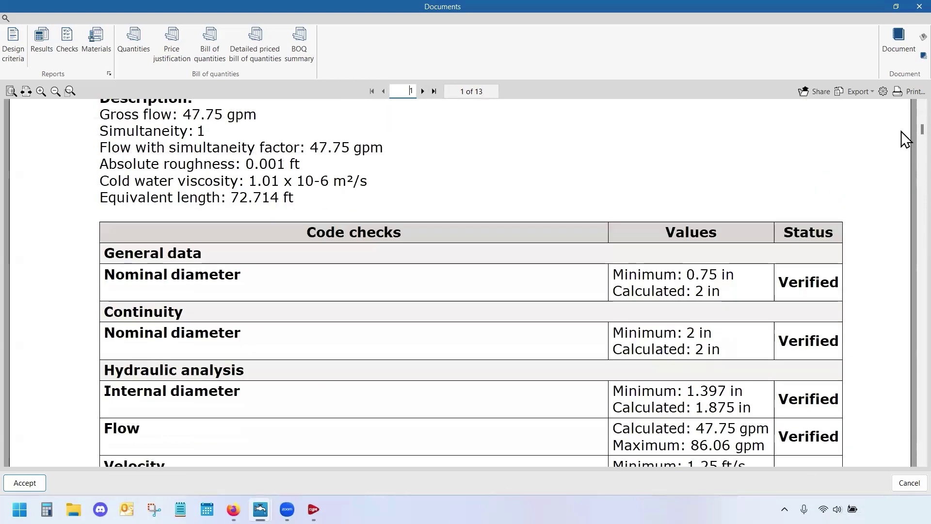
{"action": "scroll", "coordinate": [905, 160], "scroll_direction": "down", "scroll_amount": 20}
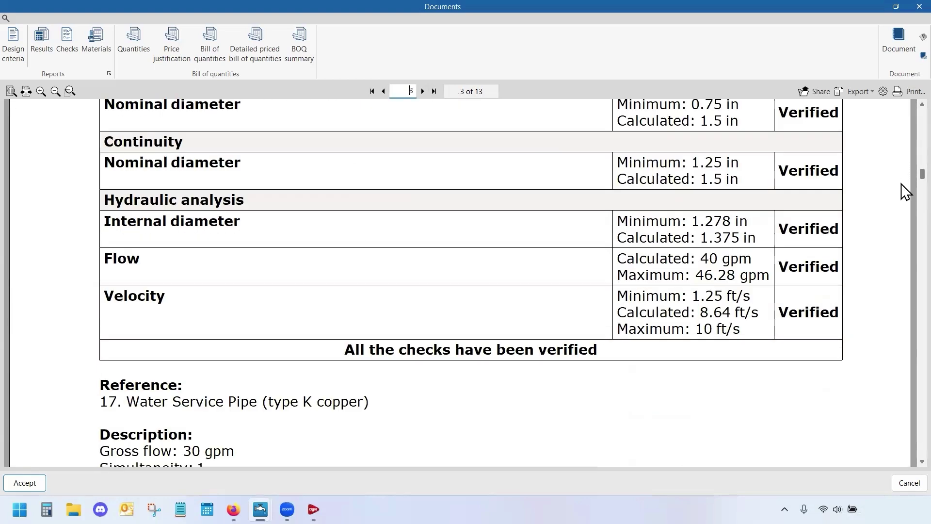
{"action": "scroll", "coordinate": [904, 223], "scroll_direction": "down", "scroll_amount": 20}
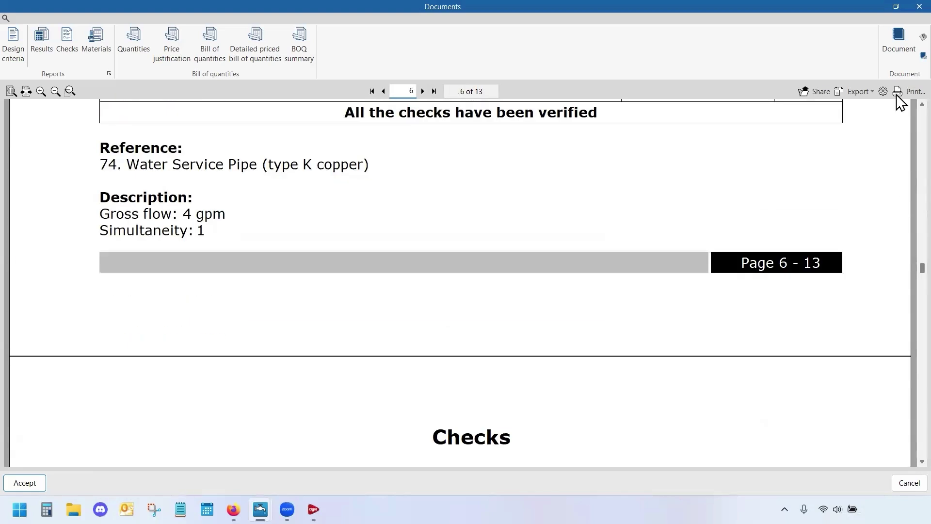
Close the reports, pan and orbit the 3D model, and switch to Sanitary Systems.
{"action": "left_click", "coordinate": [918, 6]}
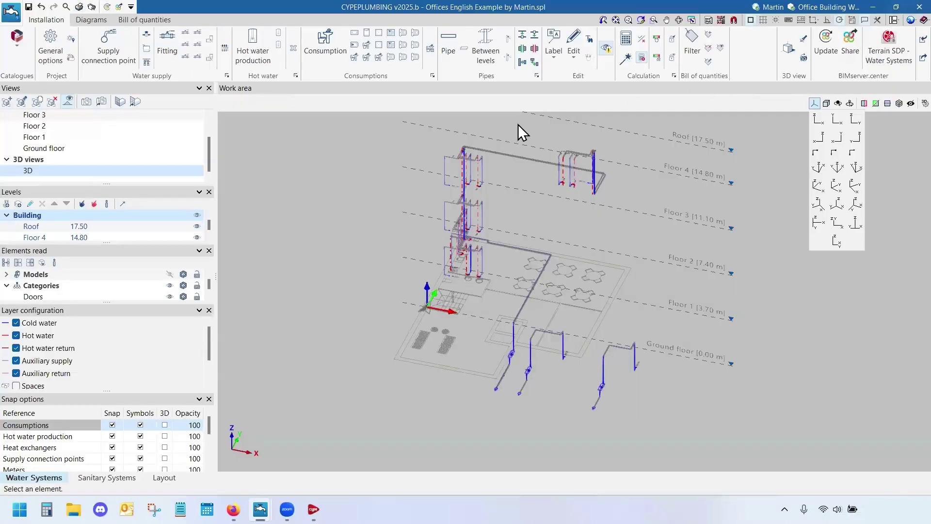
{"action": "middle_click_drag", "start_coordinate": [323, 305], "coordinate": [264, 338]}
{"action": "middle_click_drag", "start_coordinate": [582, 316], "coordinate": [434, 250], "text": "shift"}
{"action": "left_click", "coordinate": [93, 8]}
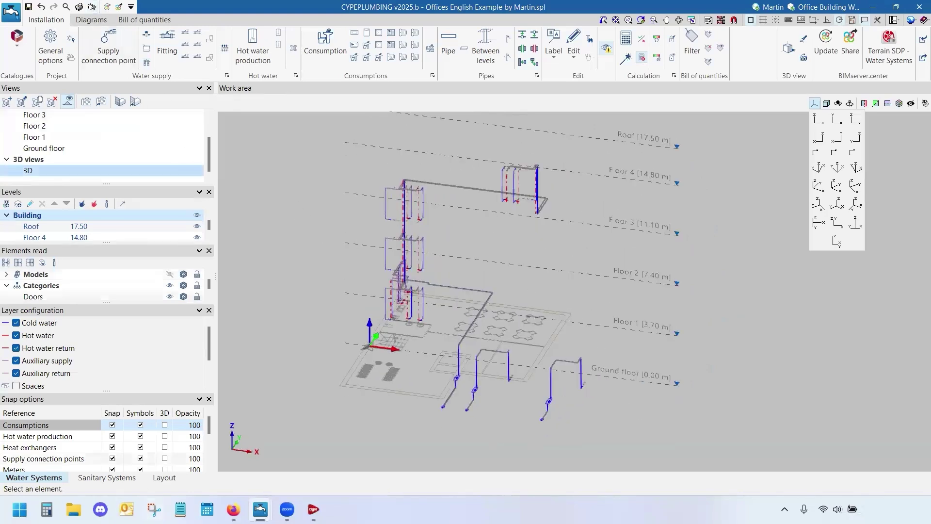
{"action": "left_click", "coordinate": [127, 478]}
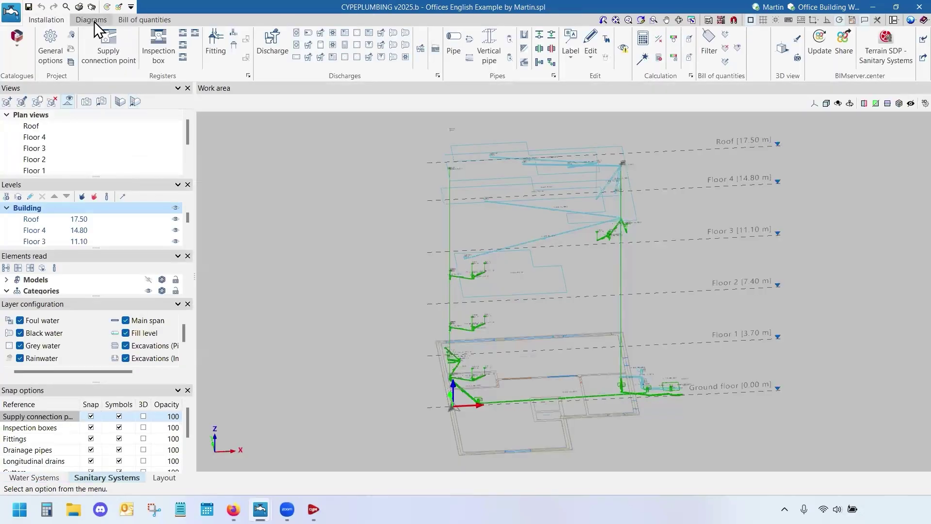
Zoom into both stacks on the Wastewater drainage diagram, then return to the 3D drainage model.
{"action": "left_click", "coordinate": [94, 21]}
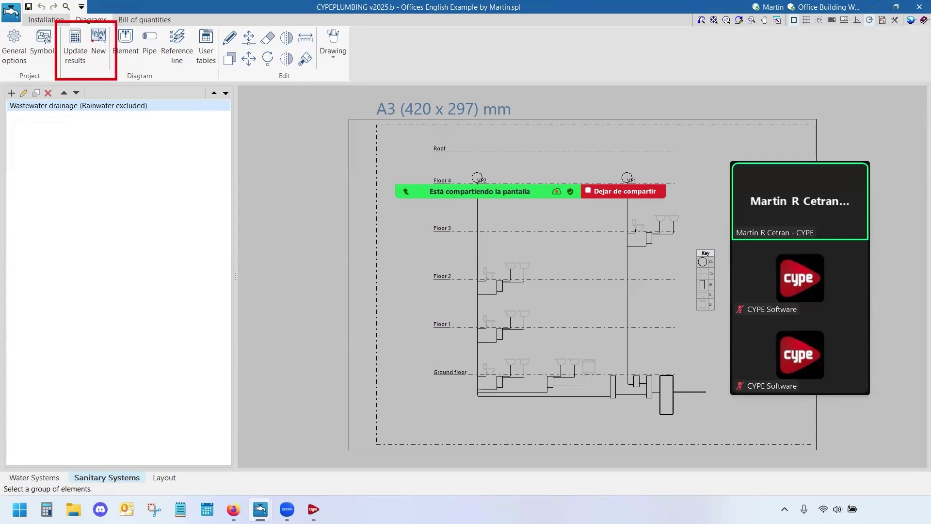
{"action": "left_click_drag", "start_coordinate": [431, 127], "coordinate": [537, 366], "text": "ctrl"}
{"action": "left_click_drag", "start_coordinate": [584, 122], "coordinate": [691, 367], "text": "ctrl"}
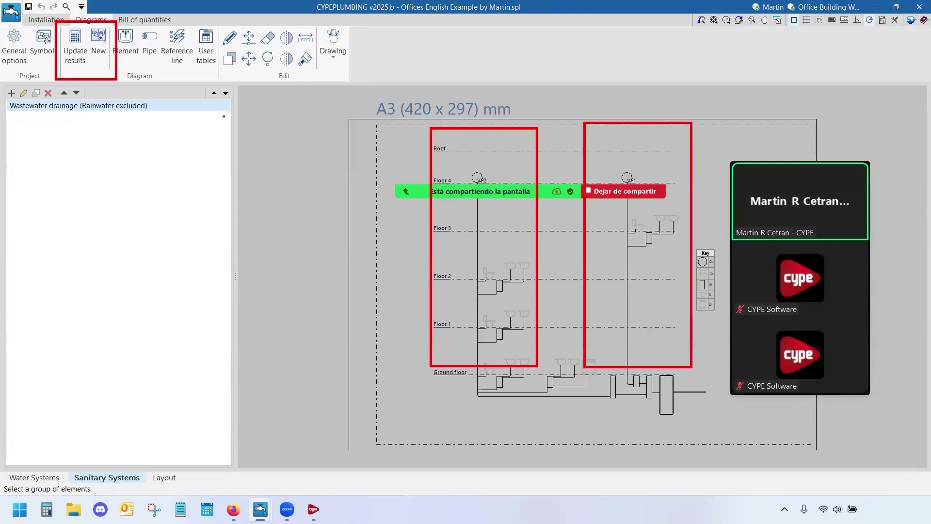
{"action": "key", "text": "Escape"}
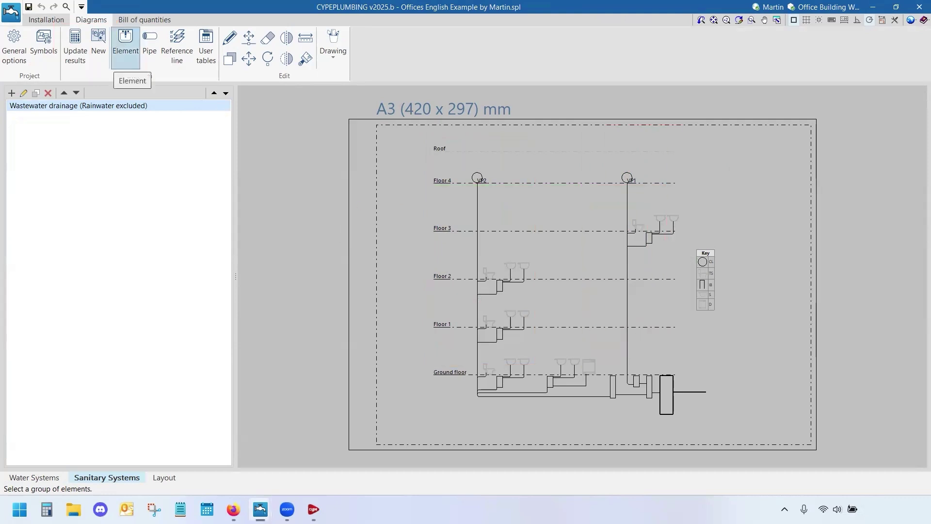
{"action": "left_click_drag", "start_coordinate": [104, 17], "coordinate": [384, 97], "text": "ctrl"}
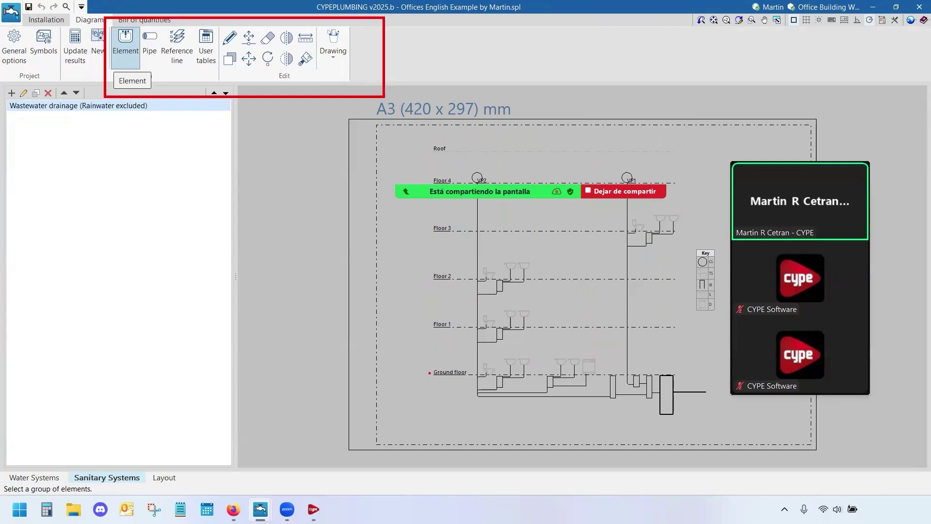
{"action": "left_click_drag", "start_coordinate": [419, 358], "coordinate": [718, 420], "text": "ctrl"}
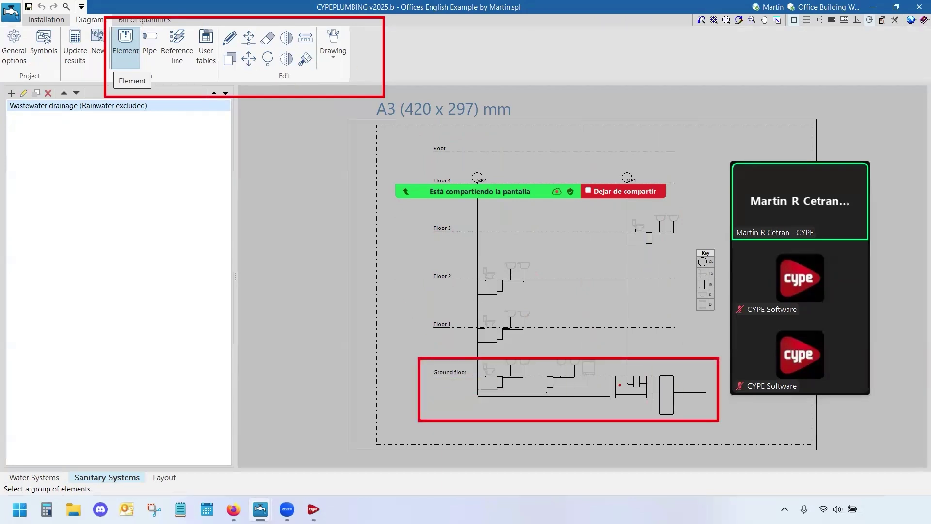
{"action": "key", "text": "Escape"}
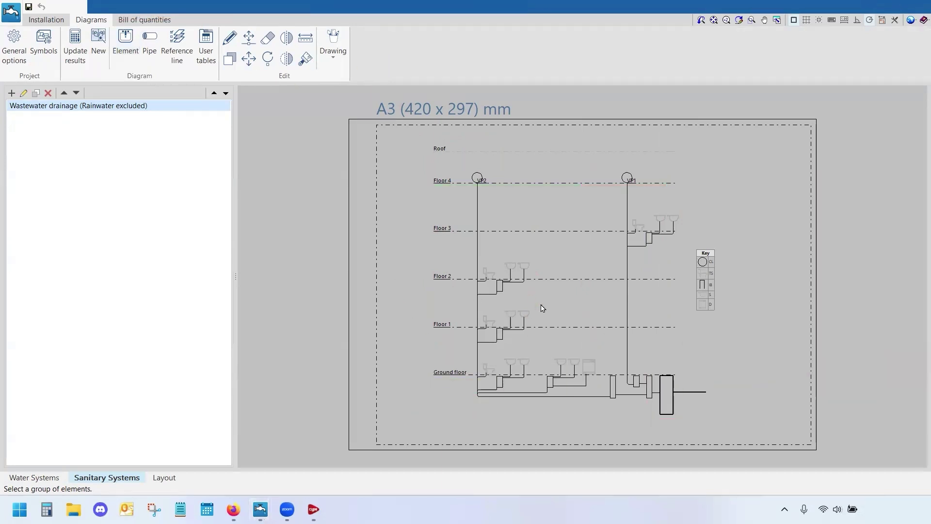
{"action": "scroll", "coordinate": [371, 284], "scroll_direction": "down", "scroll_amount": 3}
{"action": "scroll", "coordinate": [539, 291], "scroll_direction": "up", "scroll_amount": 6}
{"action": "scroll", "coordinate": [494, 303], "scroll_direction": "down", "scroll_amount": 3}
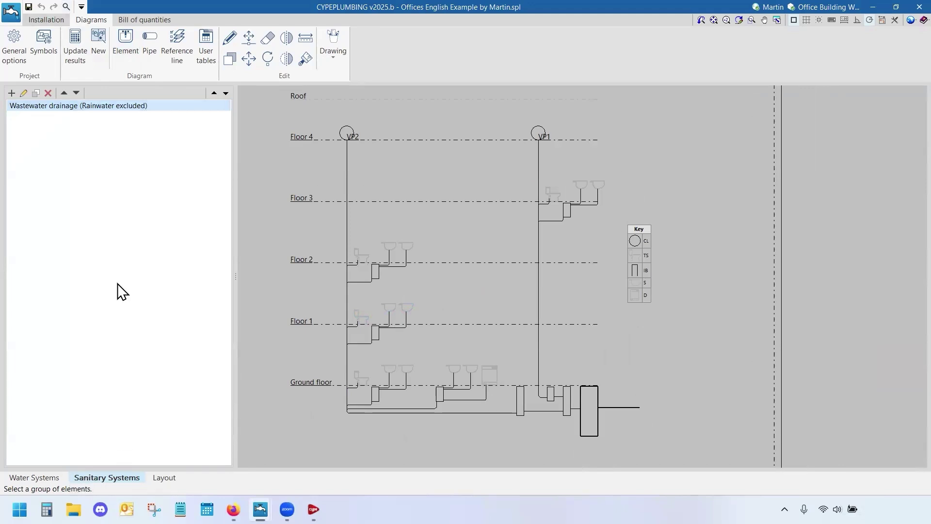
{"action": "left_click", "coordinate": [50, 20]}
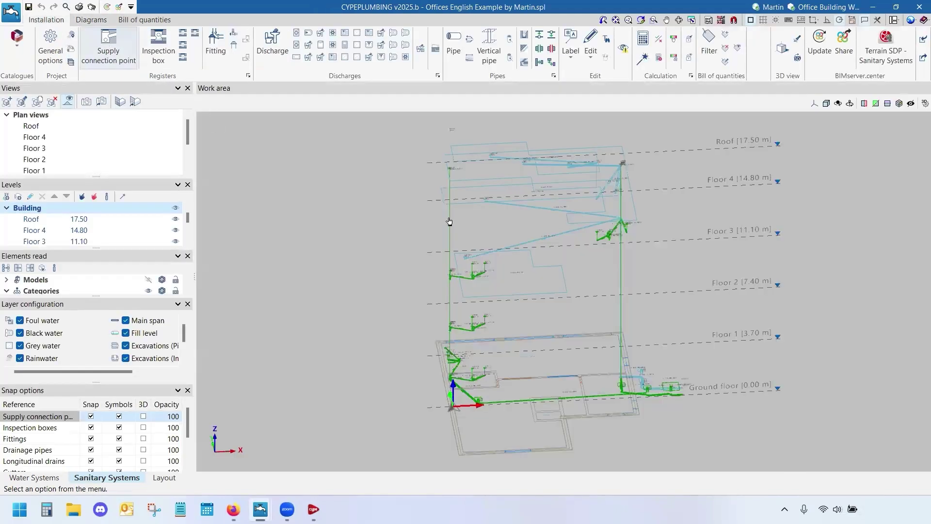
Open the sanitary bill of quantities and delete the Wastewater network and Rainwater network sections.
{"action": "scroll", "coordinate": [449, 222], "scroll_direction": "down", "scroll_amount": 1}
{"action": "middle_click_drag", "start_coordinate": [546, 284], "coordinate": [725, 326], "text": "shift"}
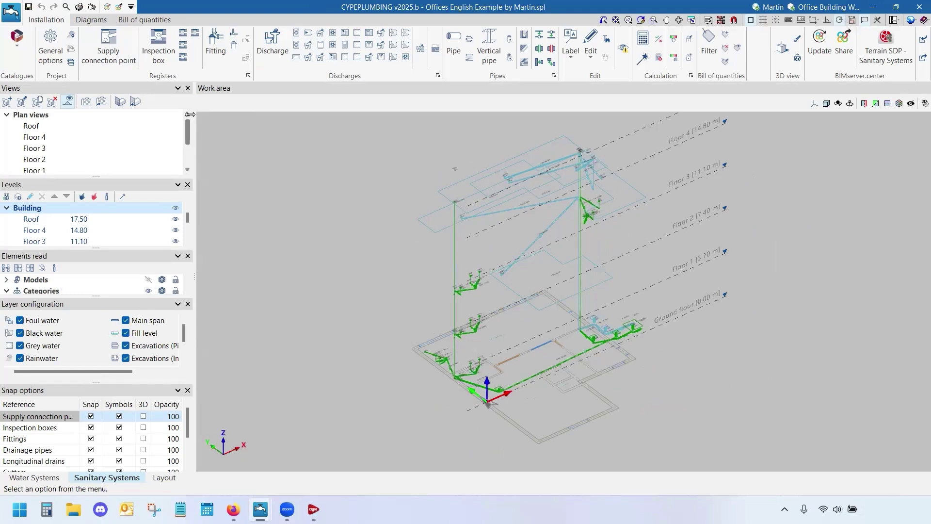
{"action": "left_click", "coordinate": [145, 23]}
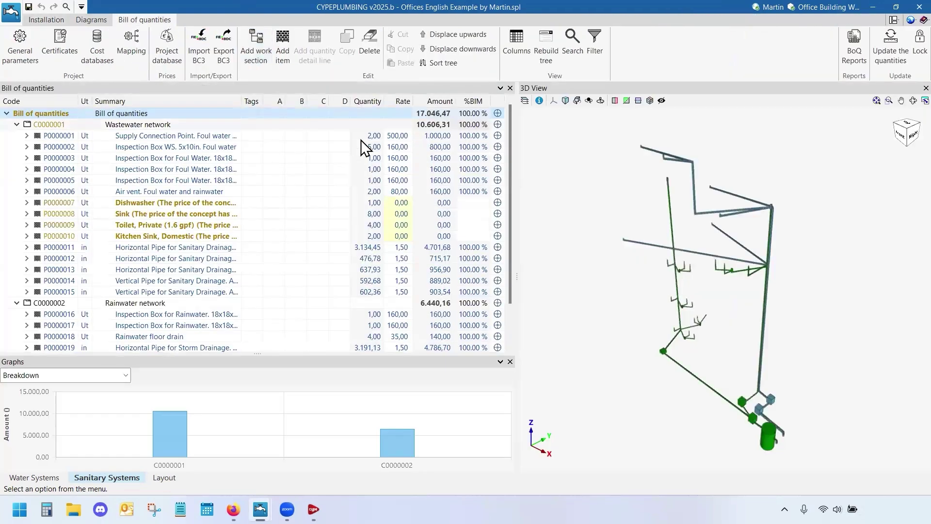
{"action": "right_click", "coordinate": [111, 122]}
{"action": "left_click", "coordinate": [60, 129]}
{"action": "right_click", "coordinate": [60, 129]}
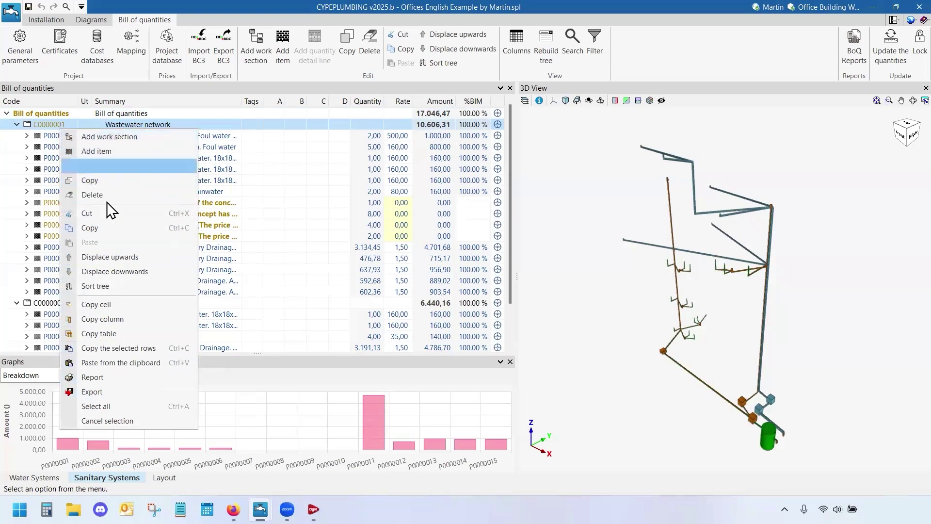
{"action": "left_click", "coordinate": [119, 195]}
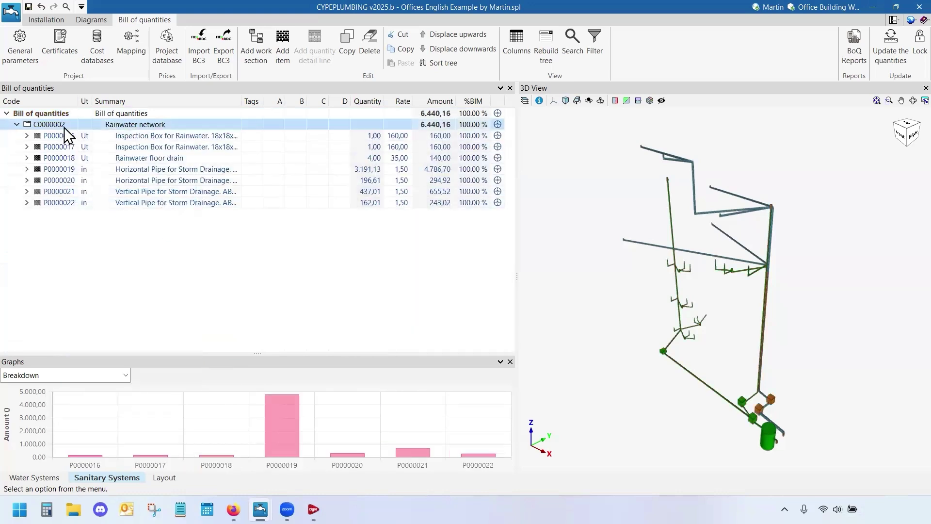
{"action": "right_click", "coordinate": [64, 127]}
{"action": "left_click", "coordinate": [119, 193]}
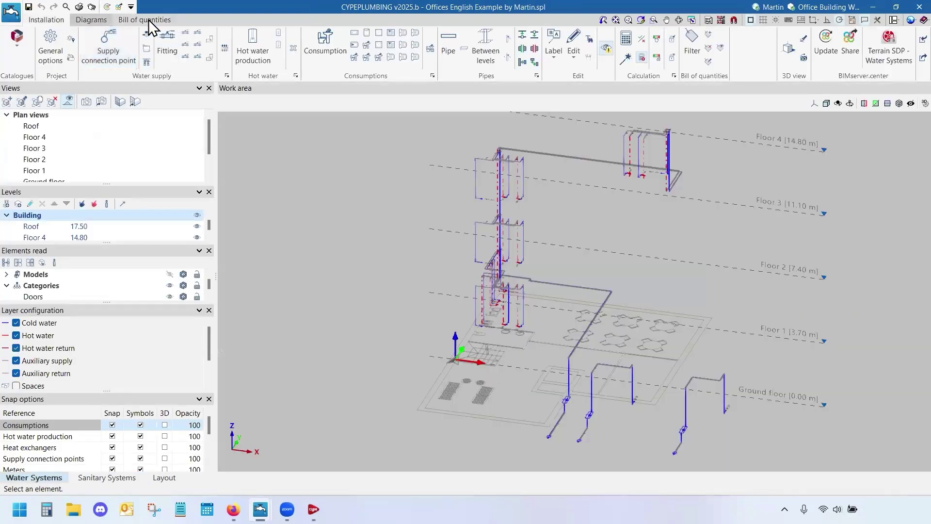
Update the Water Systems quantities, deleting current bill data, to list unpriced Water supply items.
{"action": "left_click", "coordinate": [145, 20]}
{"action": "right_click", "coordinate": [38, 114]}
{"action": "left_click", "coordinate": [376, 142]}
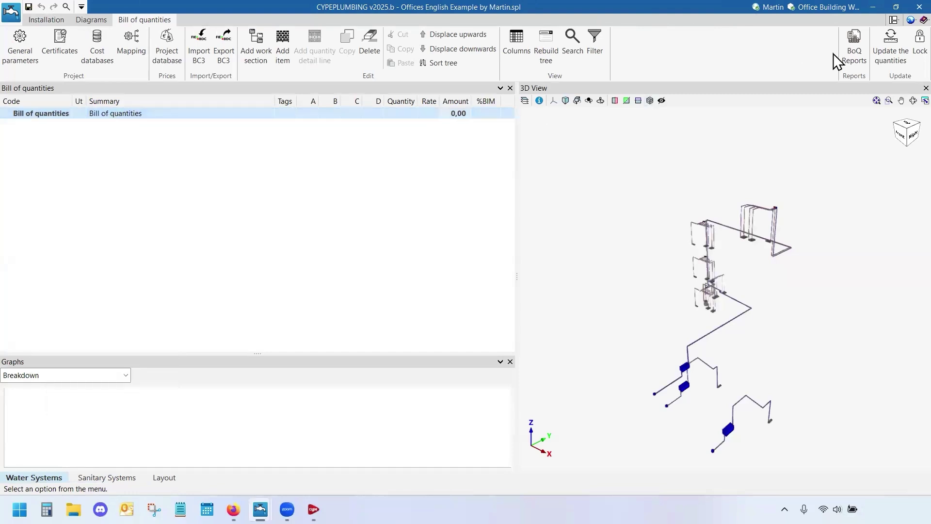
{"action": "left_click", "coordinate": [886, 44]}
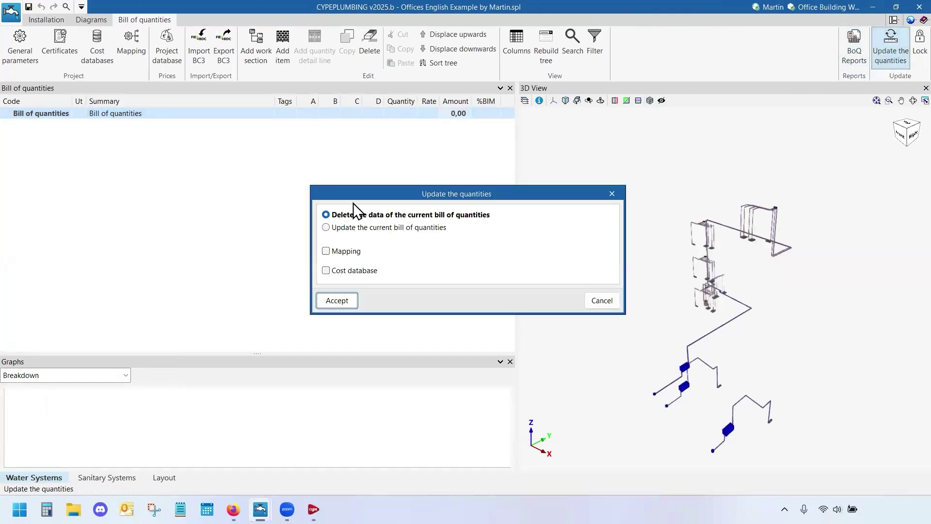
{"action": "left_click_drag", "start_coordinate": [353, 199], "coordinate": [292, 191]}
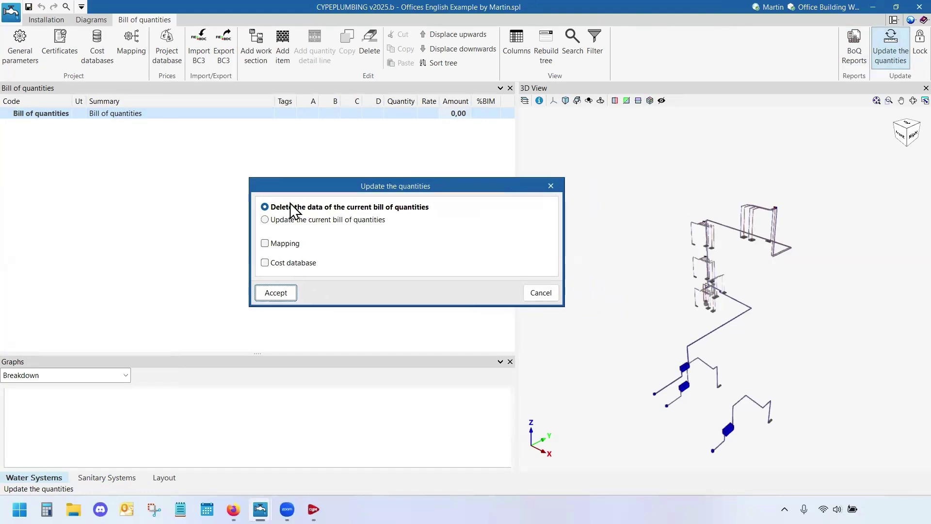
{"action": "left_click", "coordinate": [276, 293]}
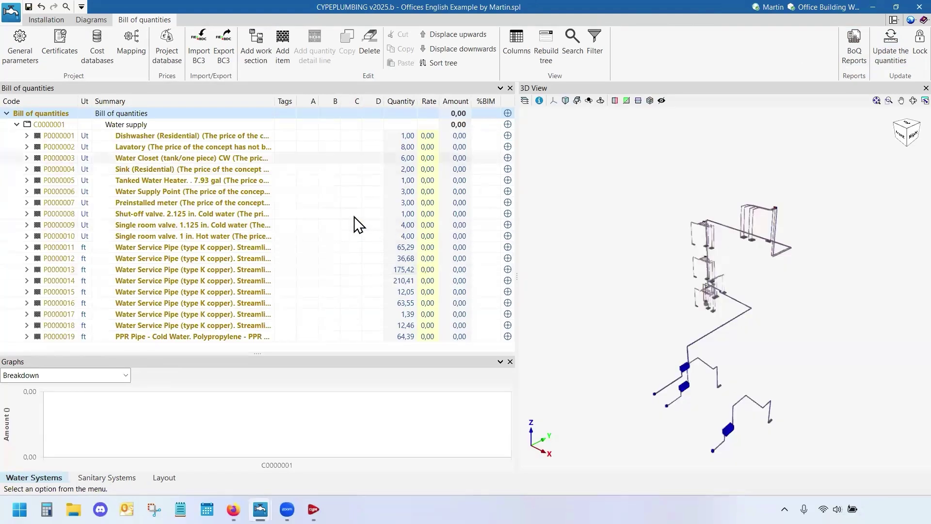
{"action": "scroll", "coordinate": [630, 258], "scroll_direction": "down", "scroll_amount": 3}
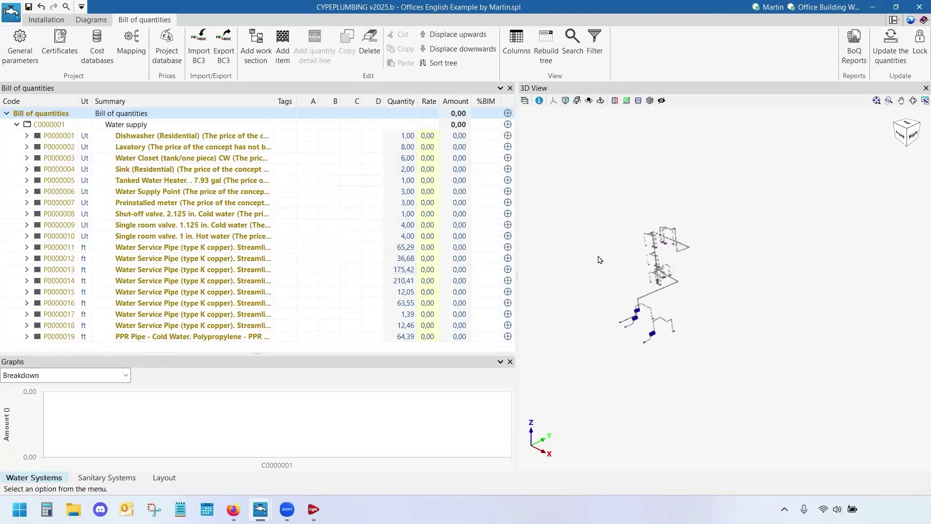
{"action": "scroll", "coordinate": [625, 263], "scroll_direction": "up", "scroll_amount": 1}
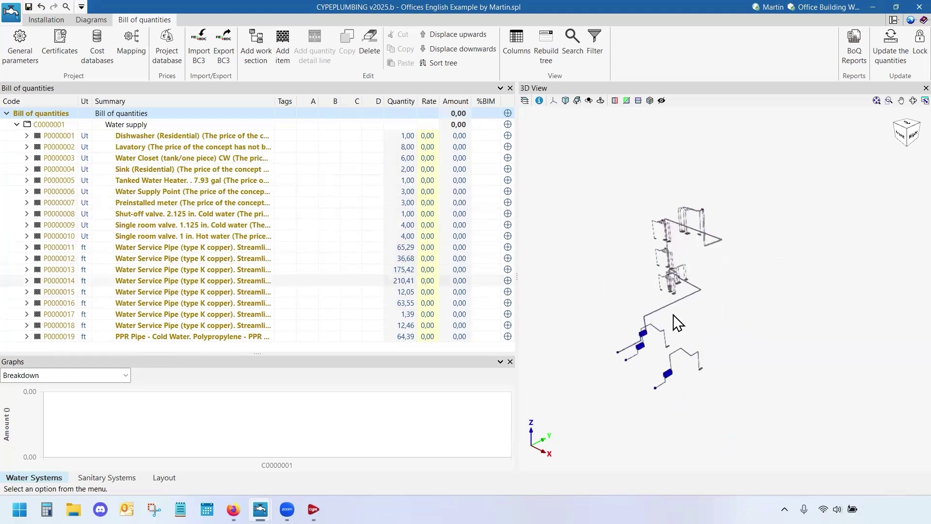
{"action": "scroll", "coordinate": [652, 339], "scroll_direction": "up", "scroll_amount": 2}
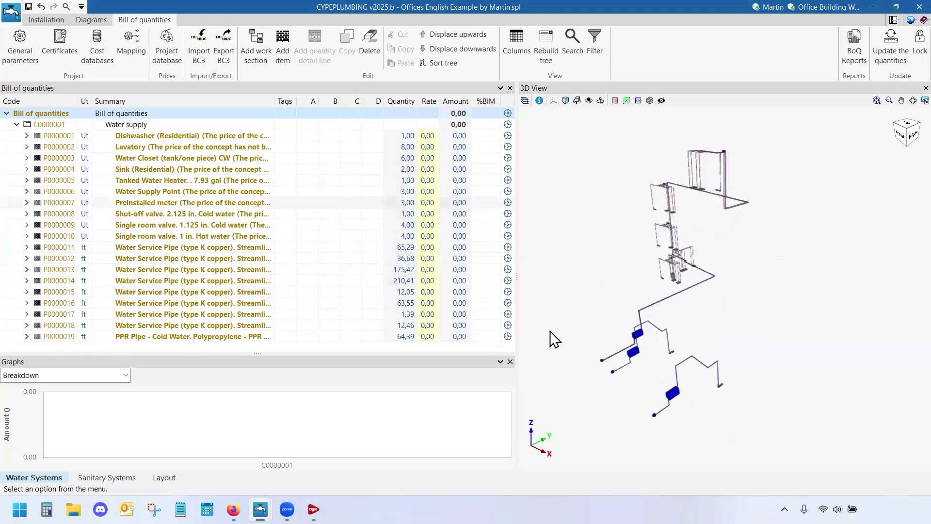
{"action": "scroll", "coordinate": [612, 317], "scroll_direction": "down", "scroll_amount": 1}
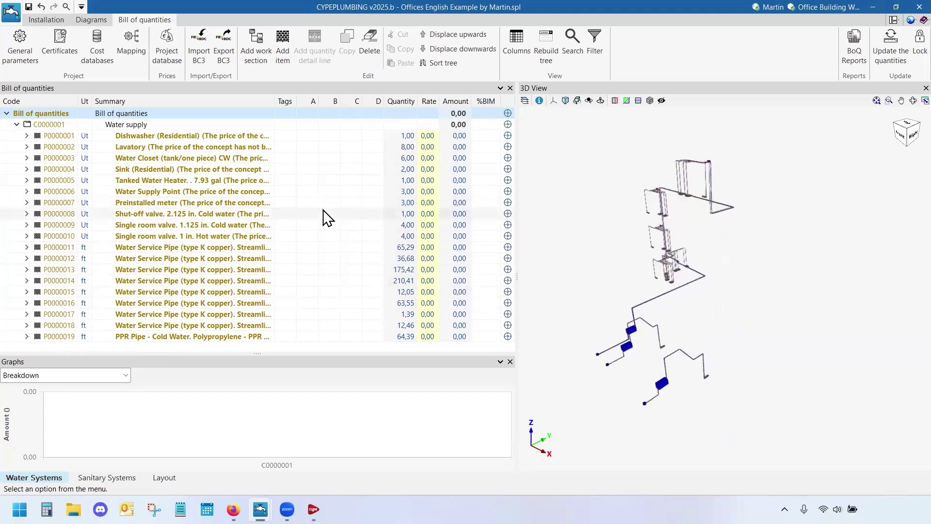
In the project database, give the Dishwasher (Residential) item a rate of 1000.
{"action": "left_click", "coordinate": [170, 44]}
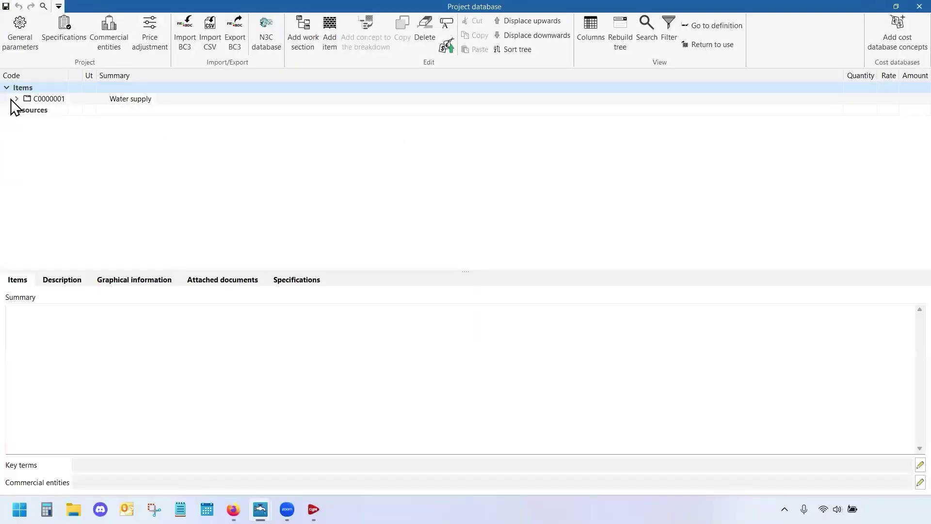
{"action": "left_click", "coordinate": [14, 102]}
{"action": "left_click", "coordinate": [15, 100]}
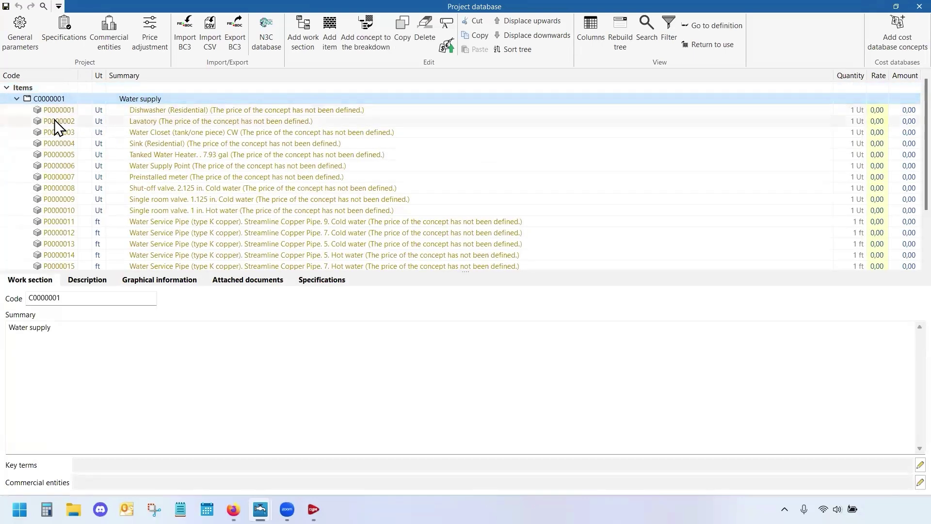
{"action": "left_click", "coordinate": [56, 111]}
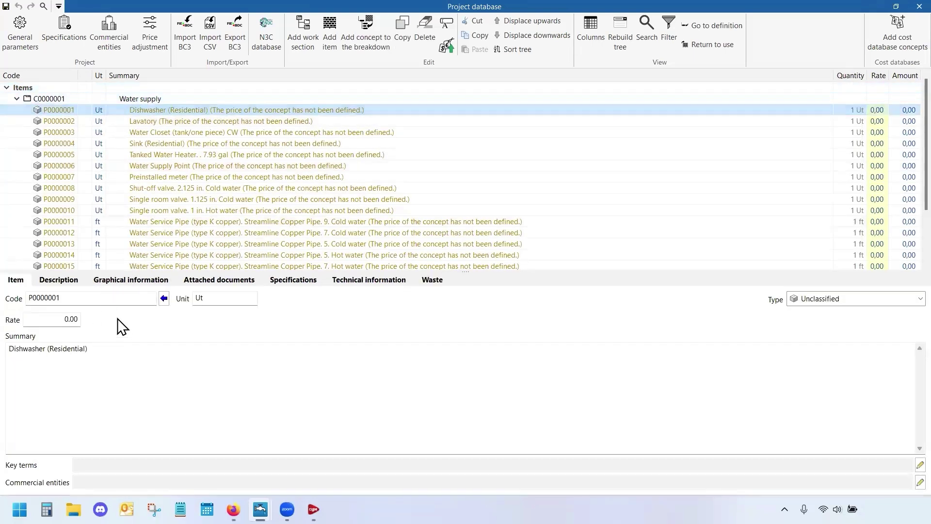
{"action": "left_click", "coordinate": [53, 316]}
{"action": "type", "text": "1000"}
Search the General parameters currency list for php, then close the currency windows.
{"action": "left_click", "coordinate": [20, 34]}
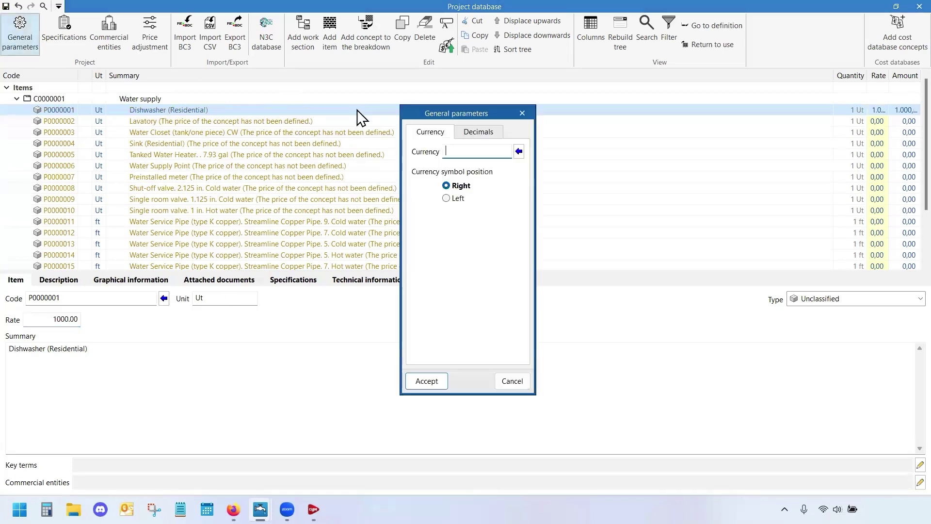
{"action": "type", "text": "php"}
{"action": "key", "text": "Return"}
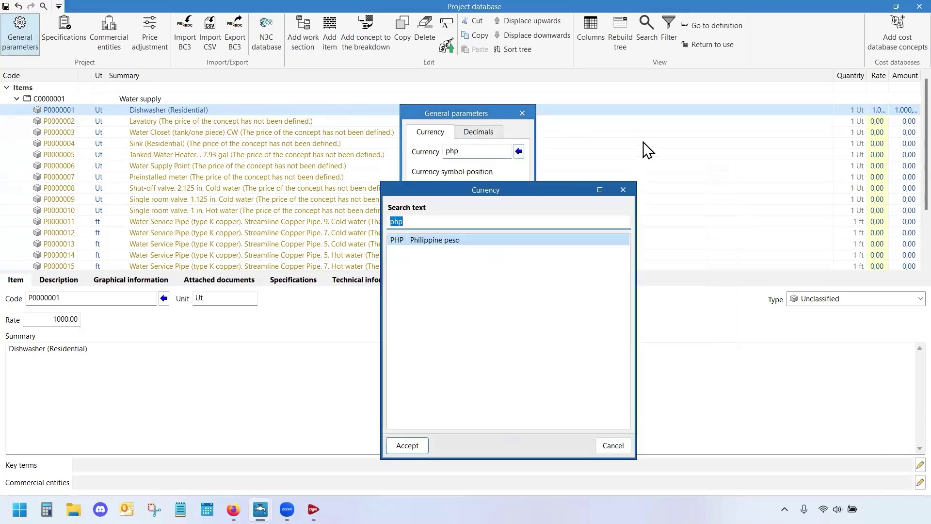
{"action": "left_click_drag", "start_coordinate": [582, 189], "coordinate": [537, 257]}
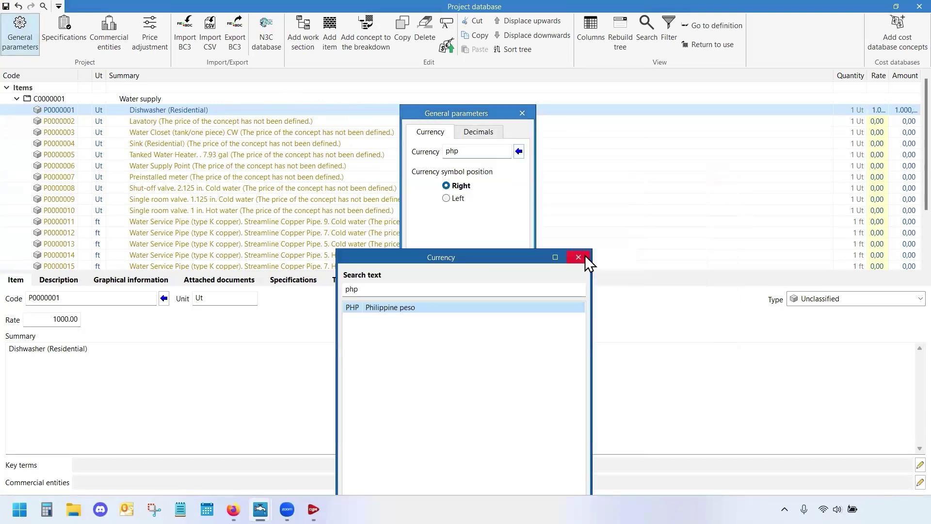
{"action": "left_click", "coordinate": [523, 117]}
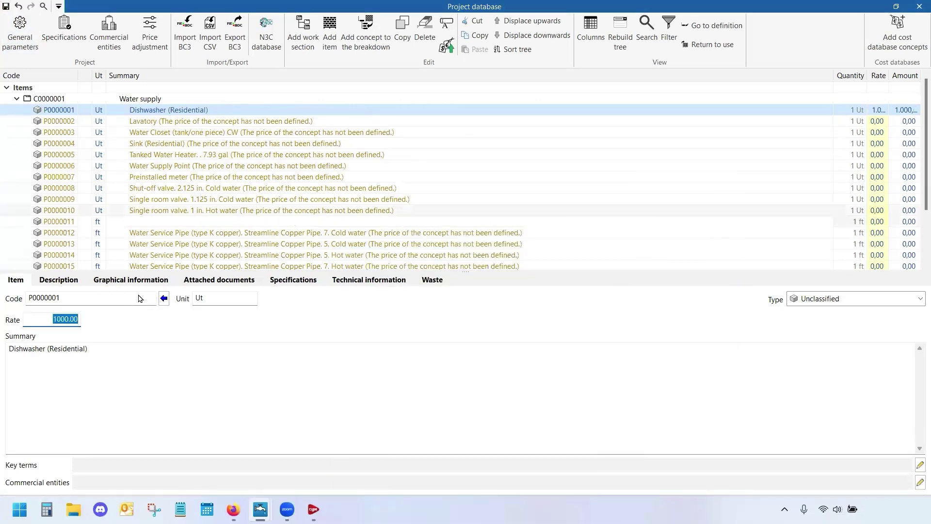
{"action": "left_click", "coordinate": [758, 154]}
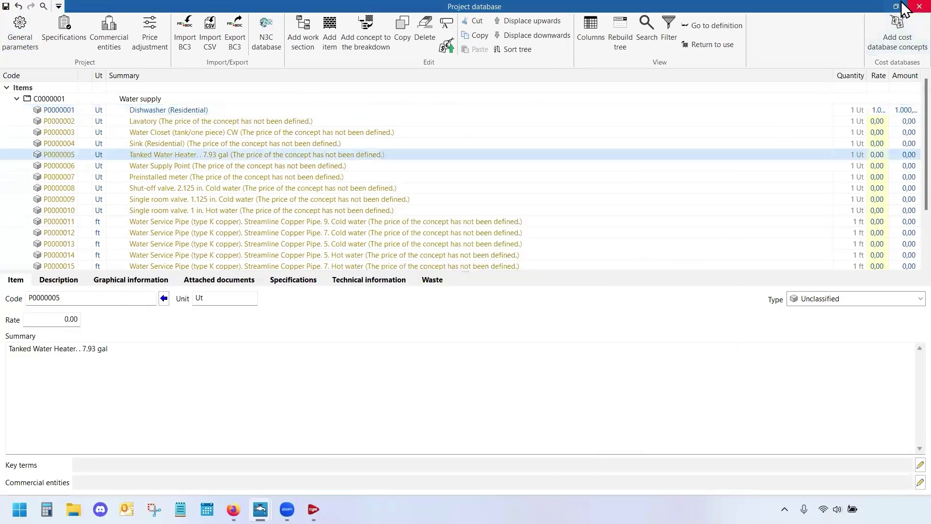
Close the project database and open the 'new' cost database for editing.
{"action": "left_click", "coordinate": [914, 7]}
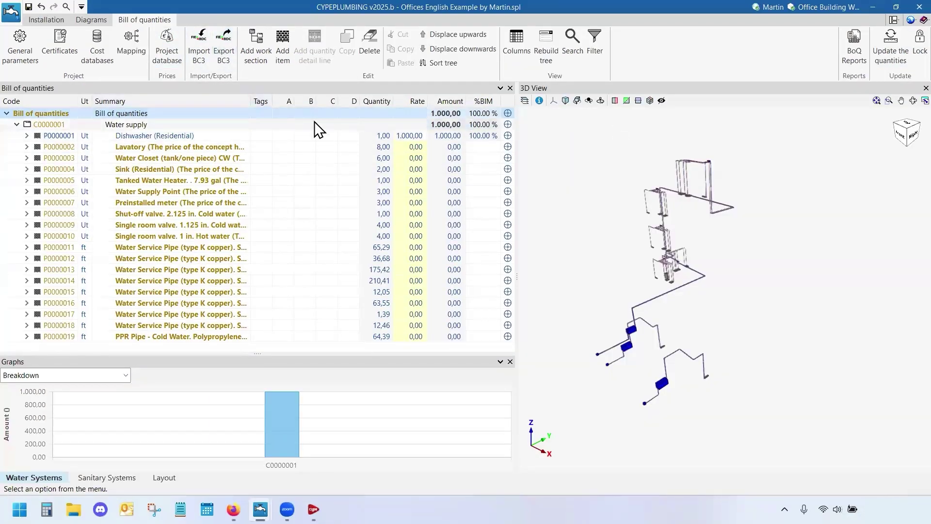
{"action": "left_click", "coordinate": [99, 55]}
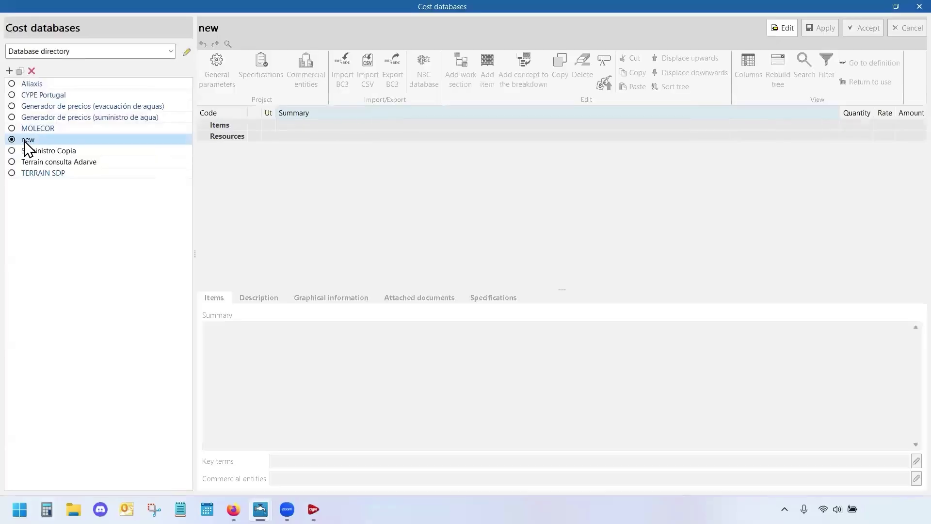
{"action": "left_click", "coordinate": [782, 28]}
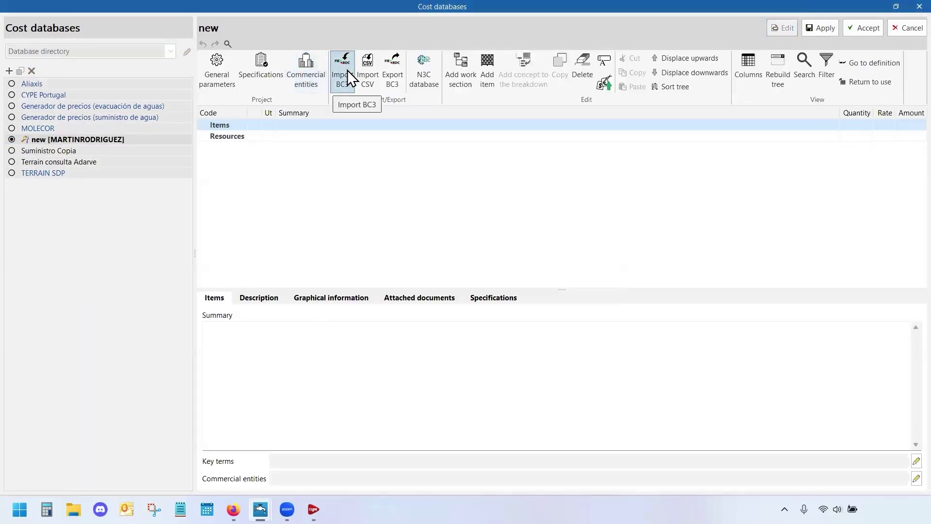
{"action": "left_click", "coordinate": [919, 6]}
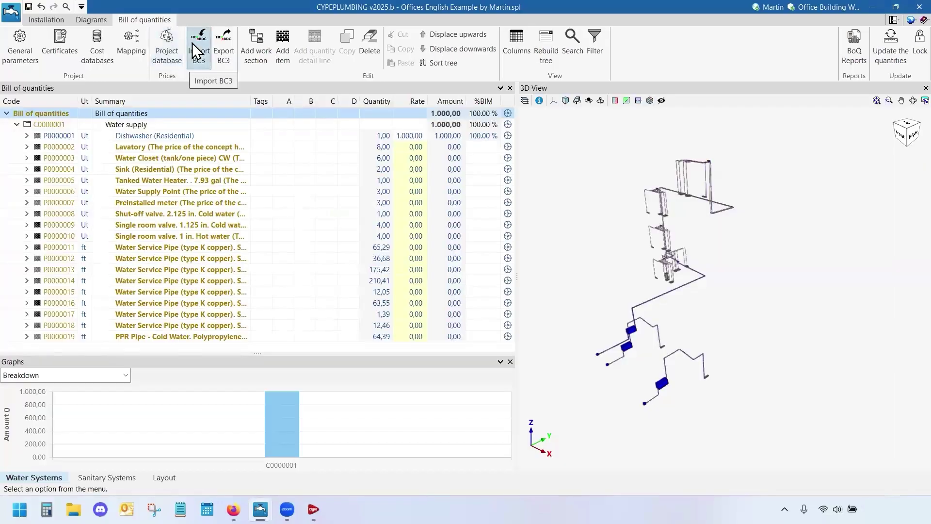
Import Water Supply project BoQ.bc3, deleting the current bill's data, so the Water supply total becomes 17.458,75.
{"action": "left_click", "coordinate": [199, 54]}
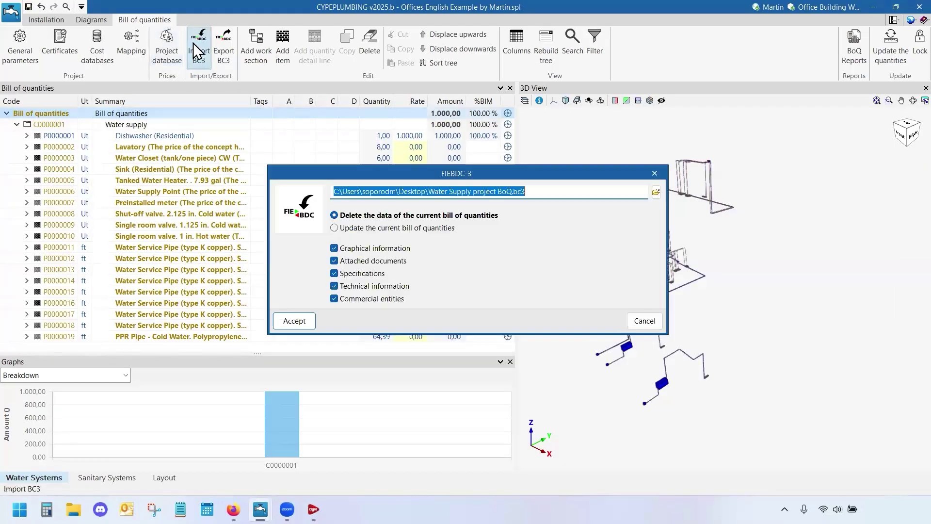
{"action": "left_click_drag", "start_coordinate": [378, 173], "coordinate": [241, 260]}
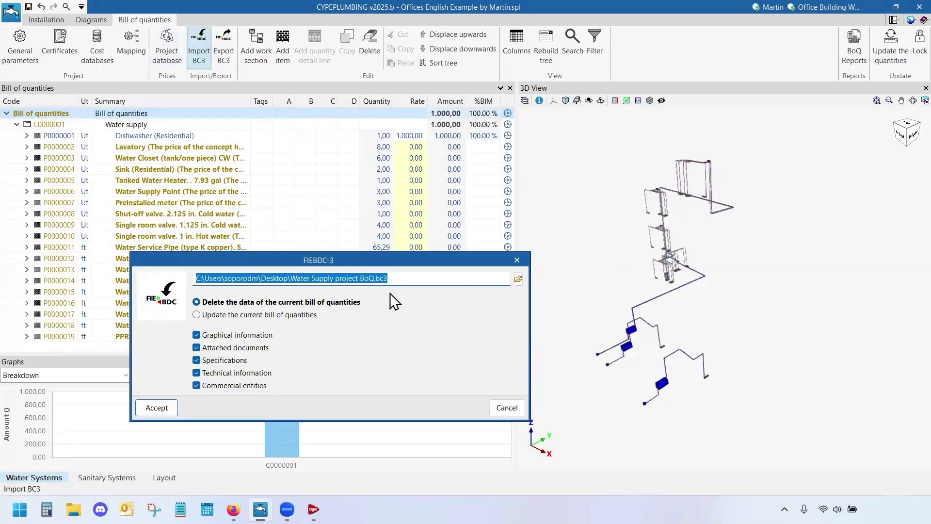
{"action": "left_click", "coordinate": [518, 278]}
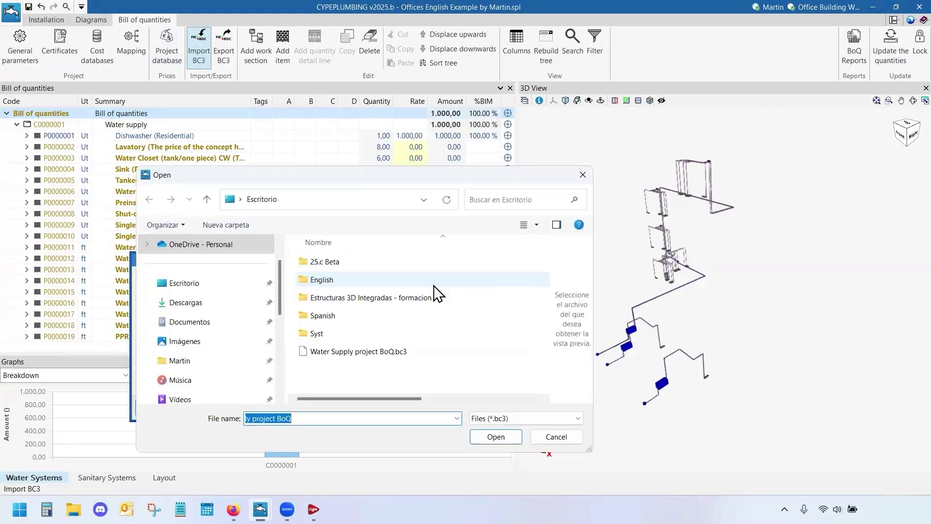
{"action": "left_click", "coordinate": [341, 352]}
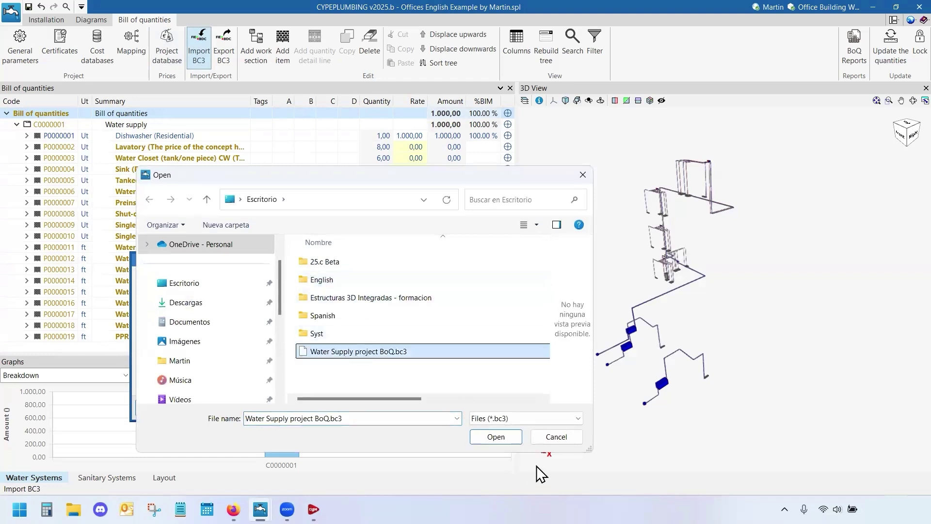
{"action": "left_click", "coordinate": [482, 433]}
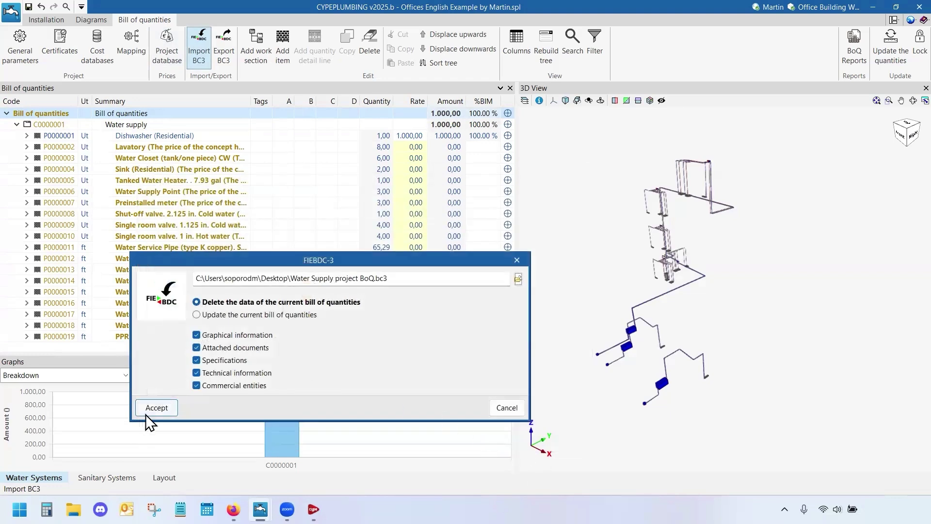
{"action": "left_click", "coordinate": [155, 407]}
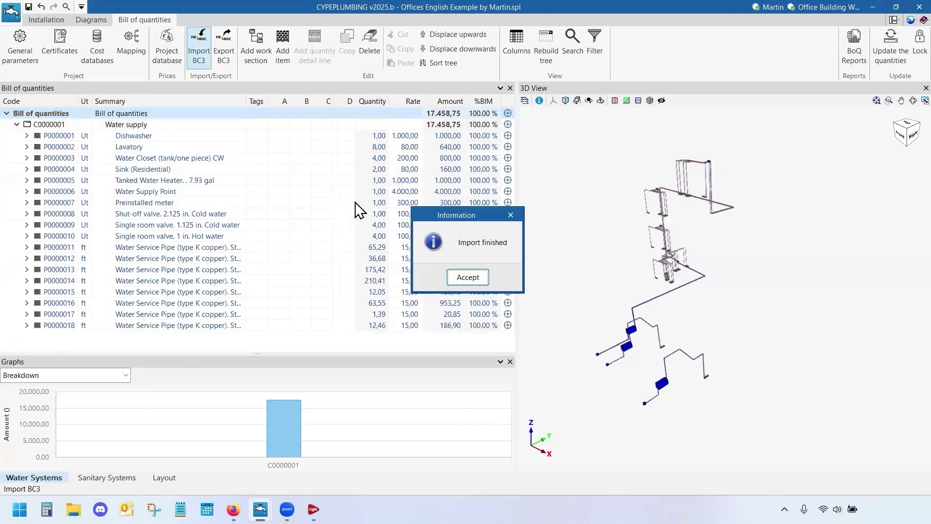